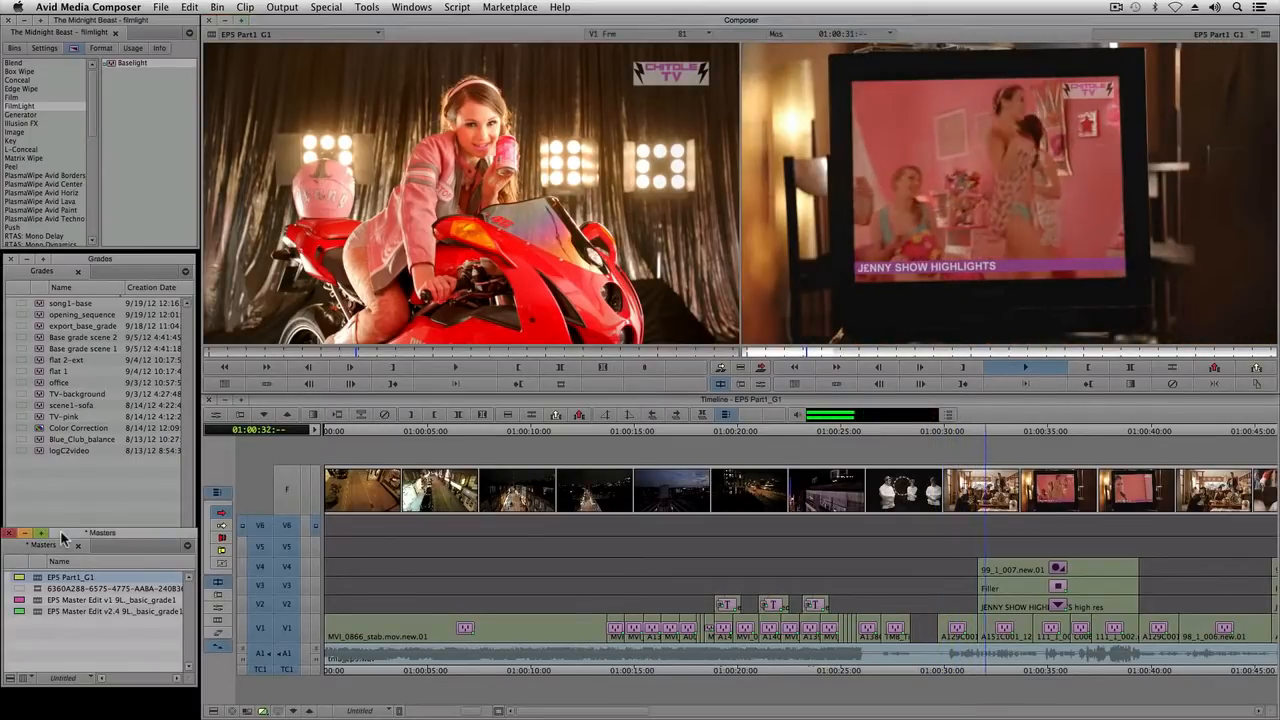
Step: Stop playback, start exporting the EP5 Part1_G1 sequence and choose the aaf_exports folder as the destination
{"action": "key", "text": "space"}
{"action": "right_click", "coordinate": [40, 586]}
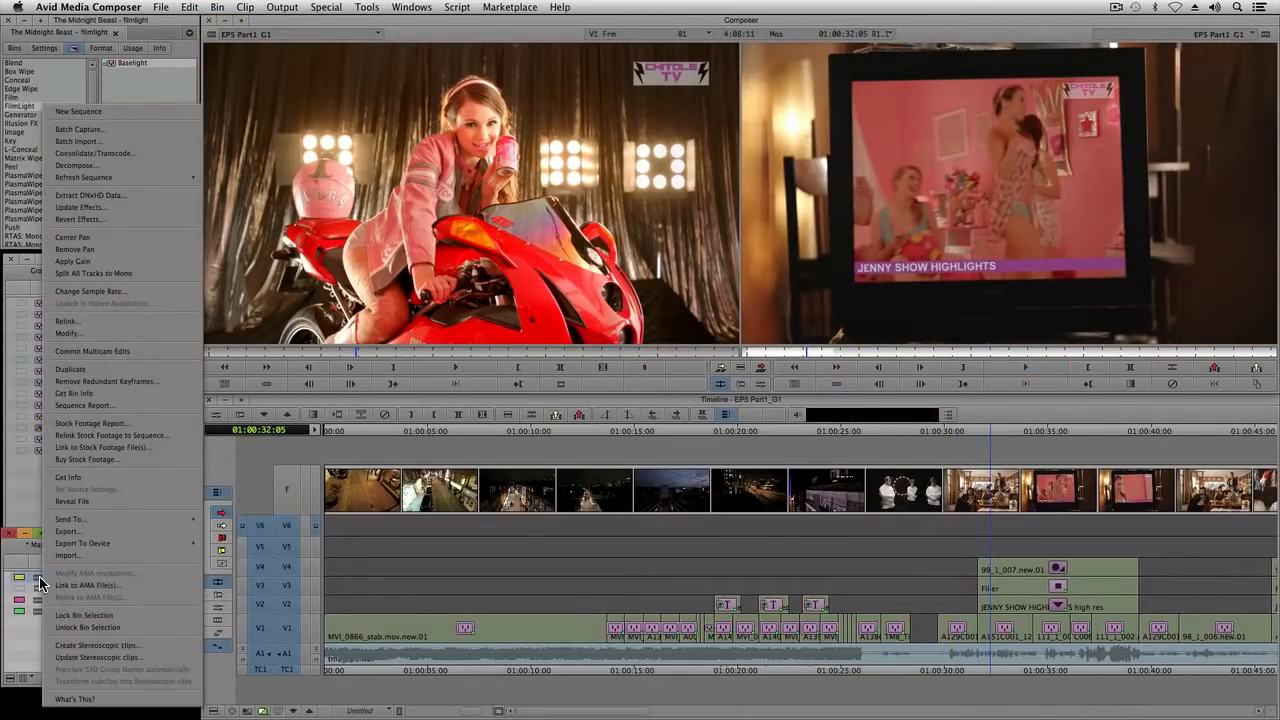
{"action": "left_click", "coordinate": [79, 540]}
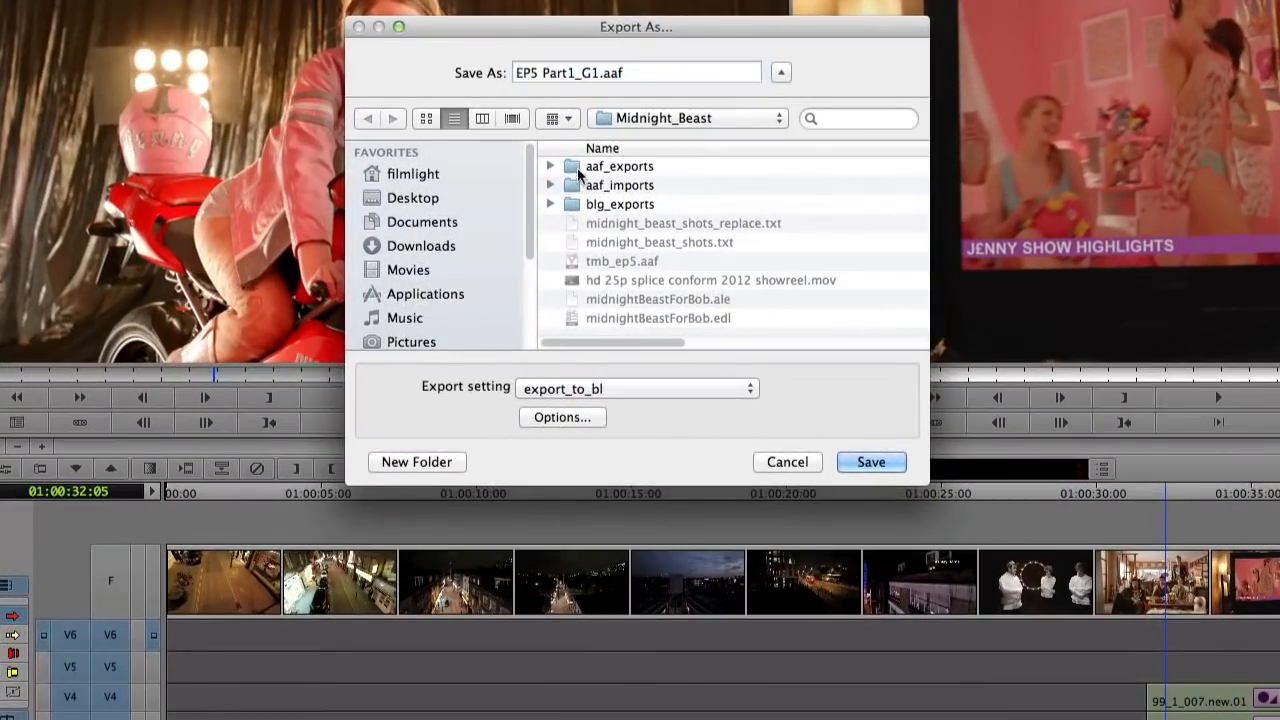
{"action": "double_click", "coordinate": [579, 168]}
Step: Check that the export_to_bl settings link to media without exporting it, and save the sequence as an AAF
{"action": "left_click", "coordinate": [567, 420]}
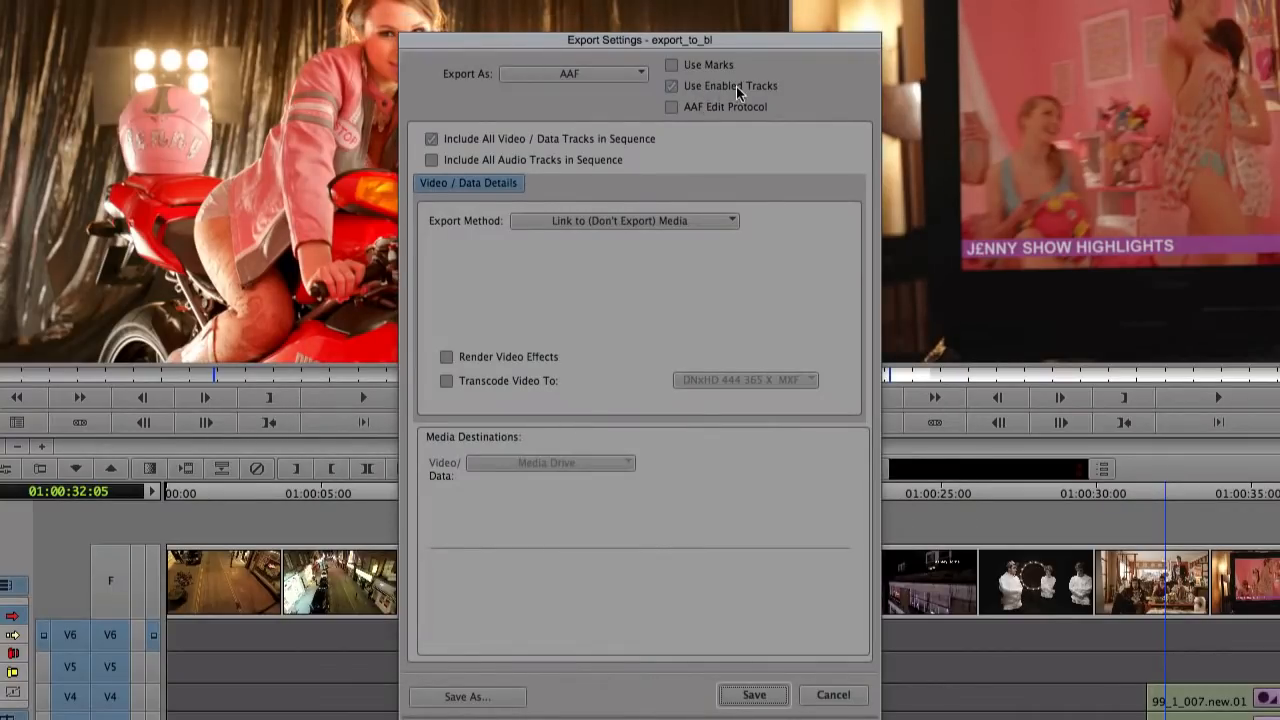
{"action": "left_click", "coordinate": [676, 221]}
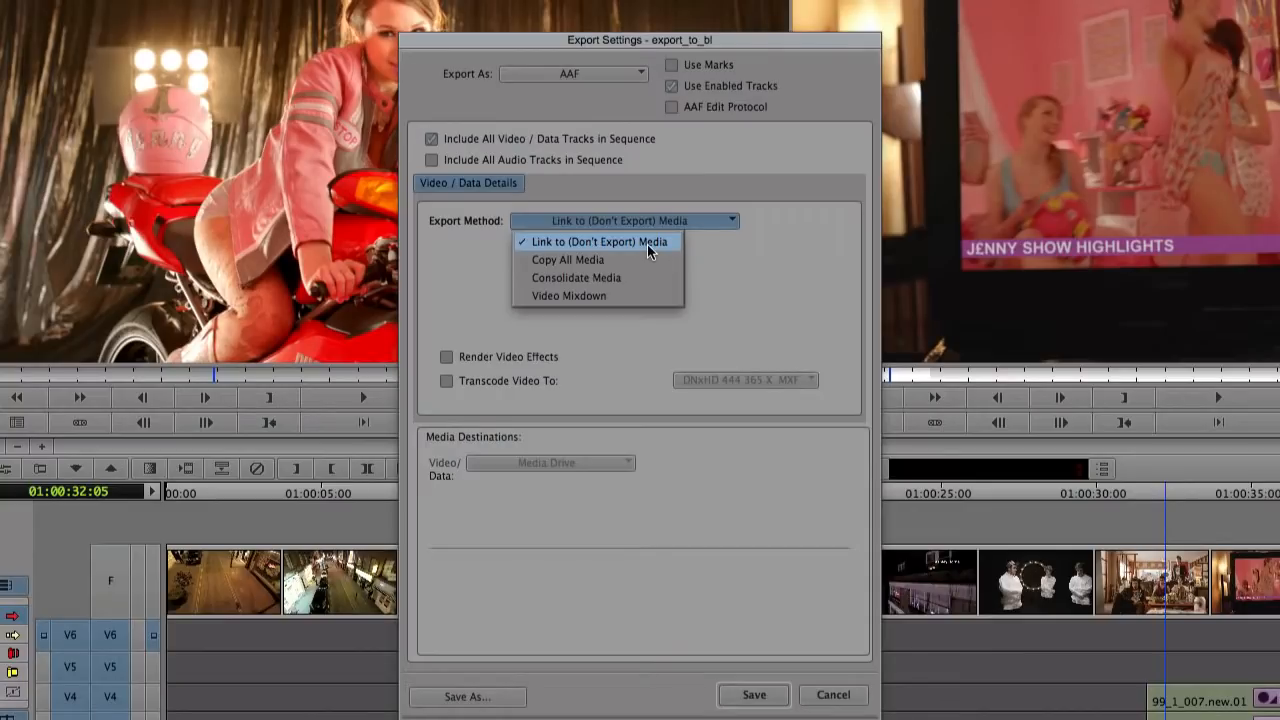
{"action": "left_click", "coordinate": [647, 245]}
{"action": "left_click", "coordinate": [830, 695]}
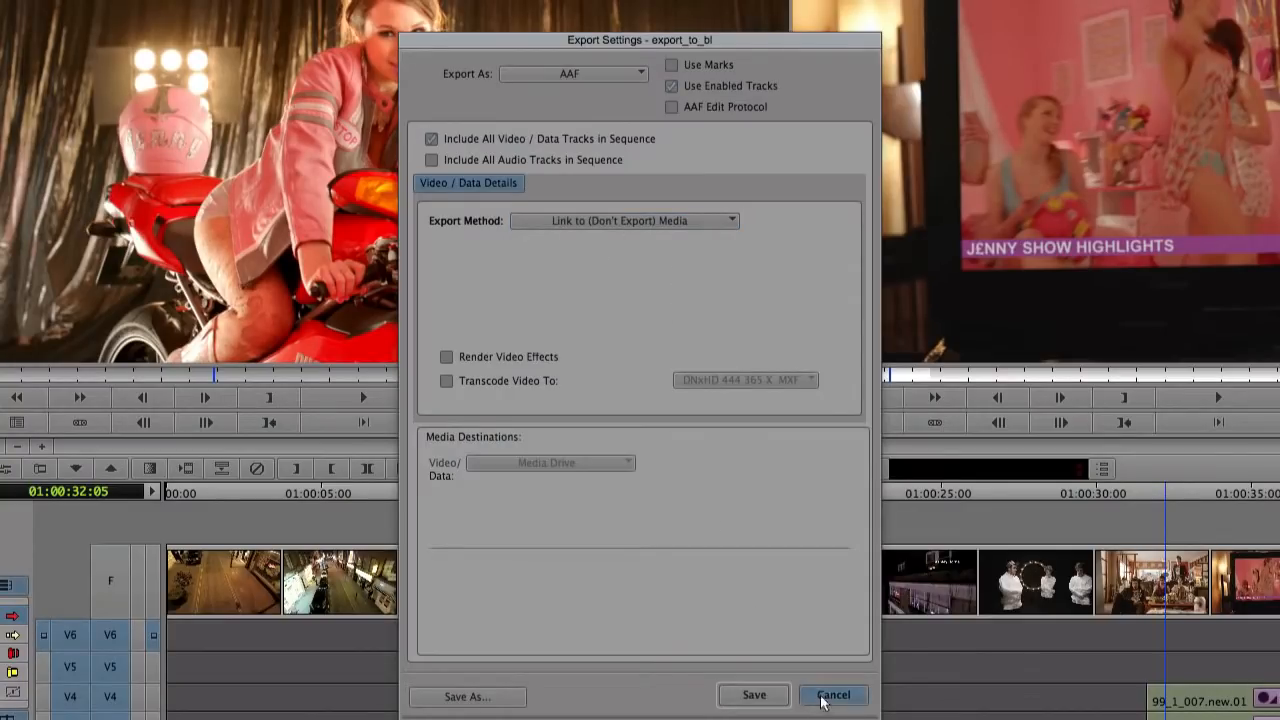
{"action": "left_click", "coordinate": [940, 527]}
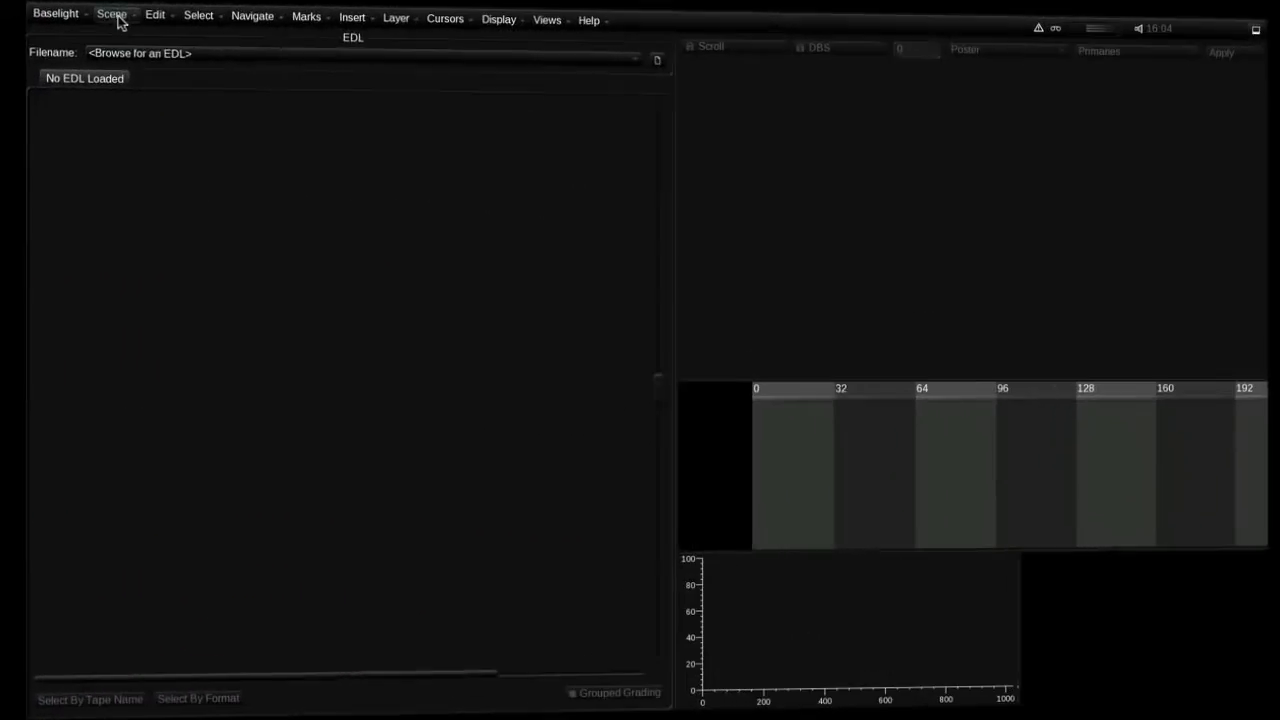
Step: Switch to Baselight and create an HD 1920x1080/25p scene named "from avid" in the midnight_beast job
{"action": "left_click", "coordinate": [85, 11]}
{"action": "left_click", "coordinate": [100, 33]}
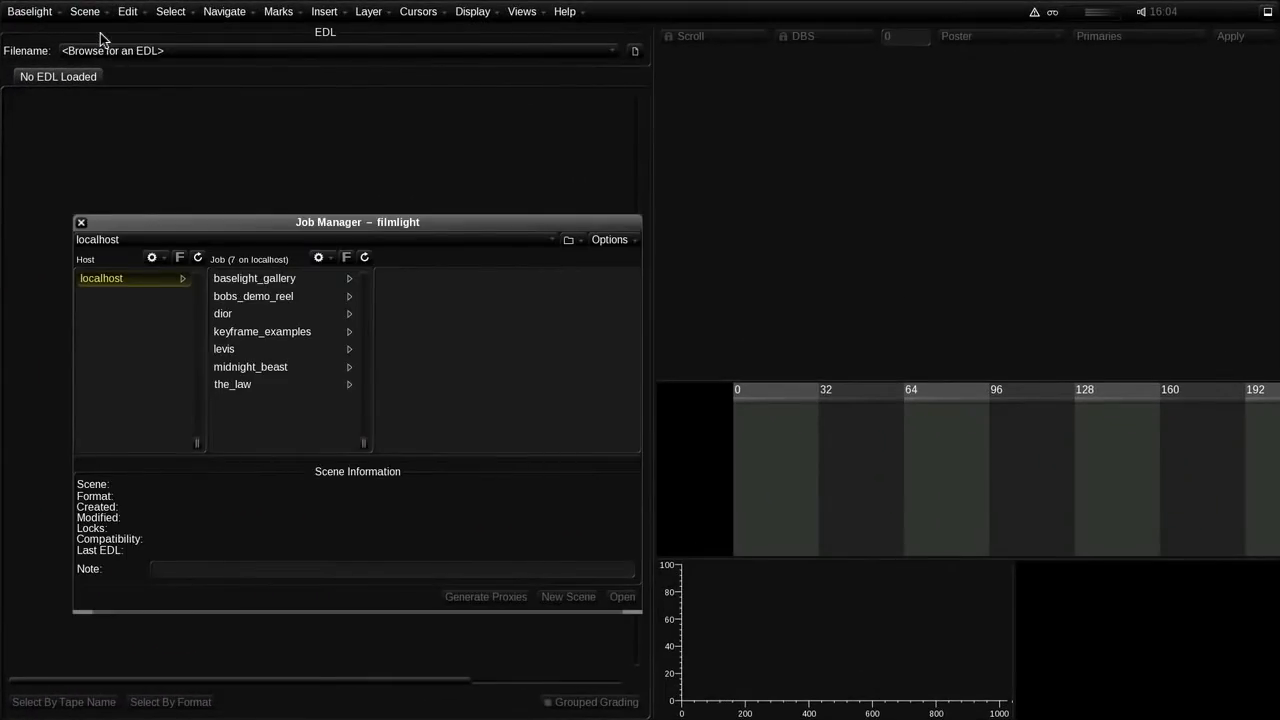
{"action": "left_click", "coordinate": [248, 367]}
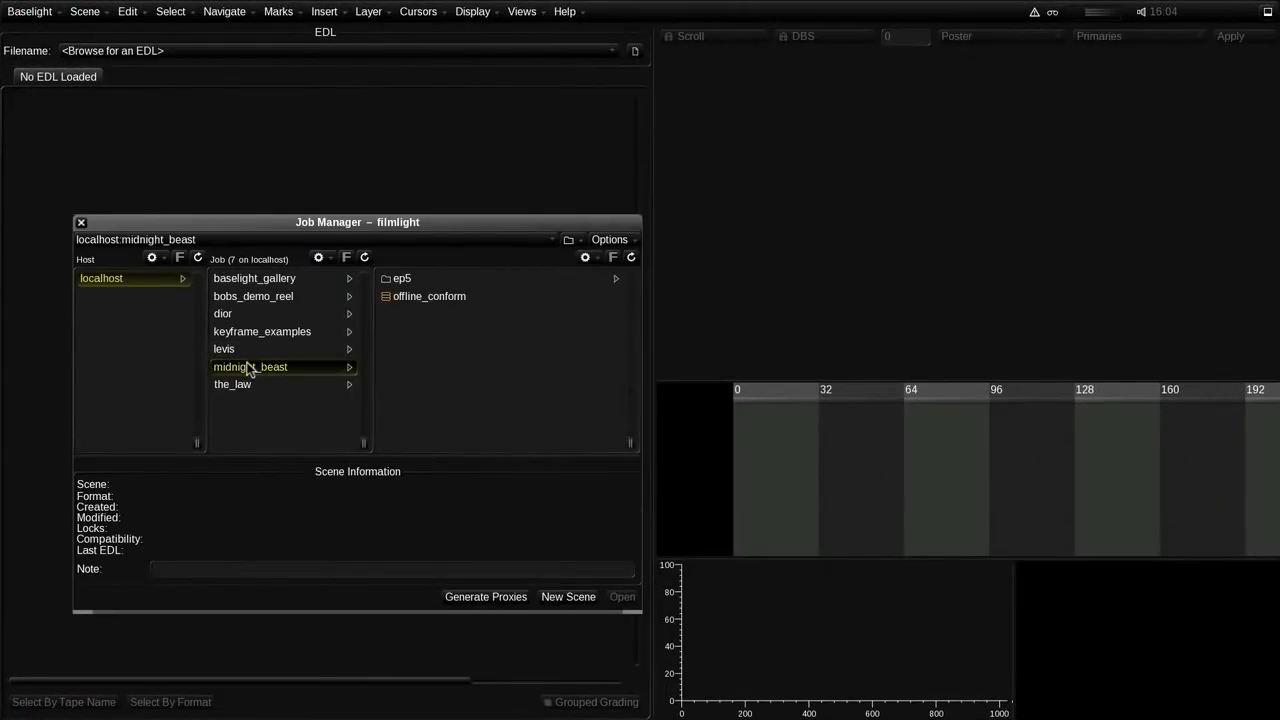
{"action": "left_click", "coordinate": [568, 597]}
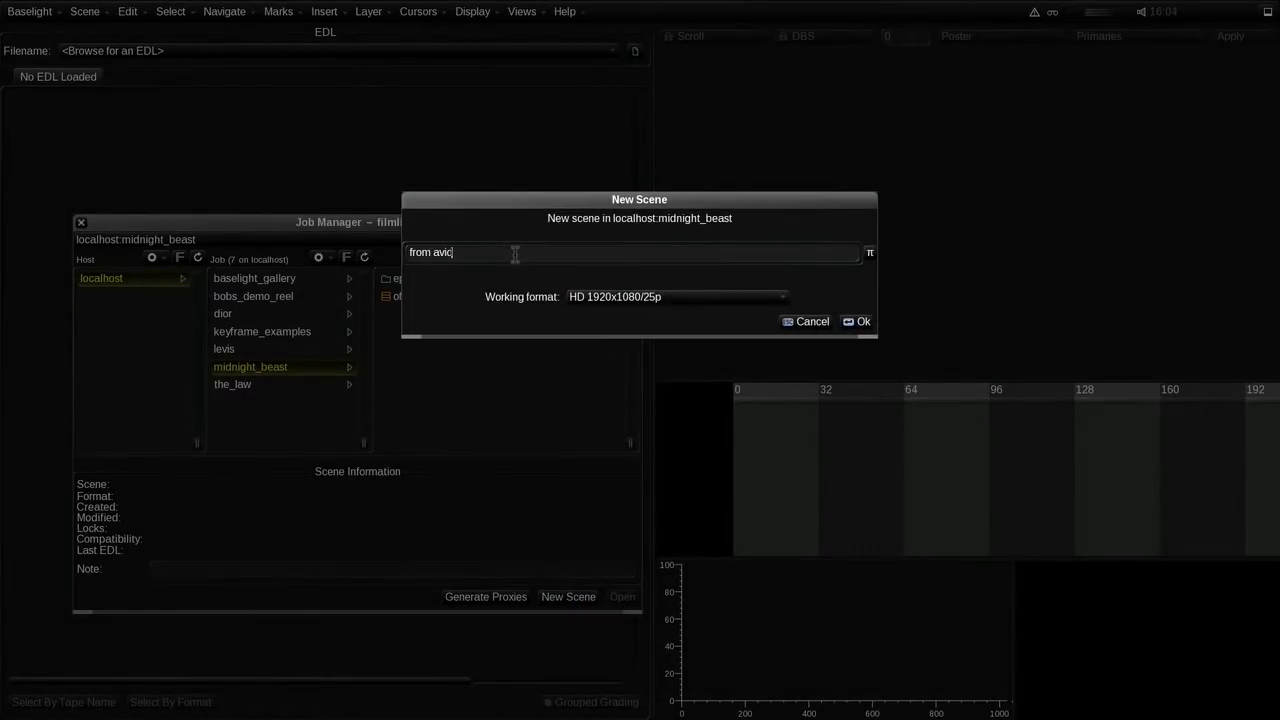
{"action": "key", "text": "Return"}
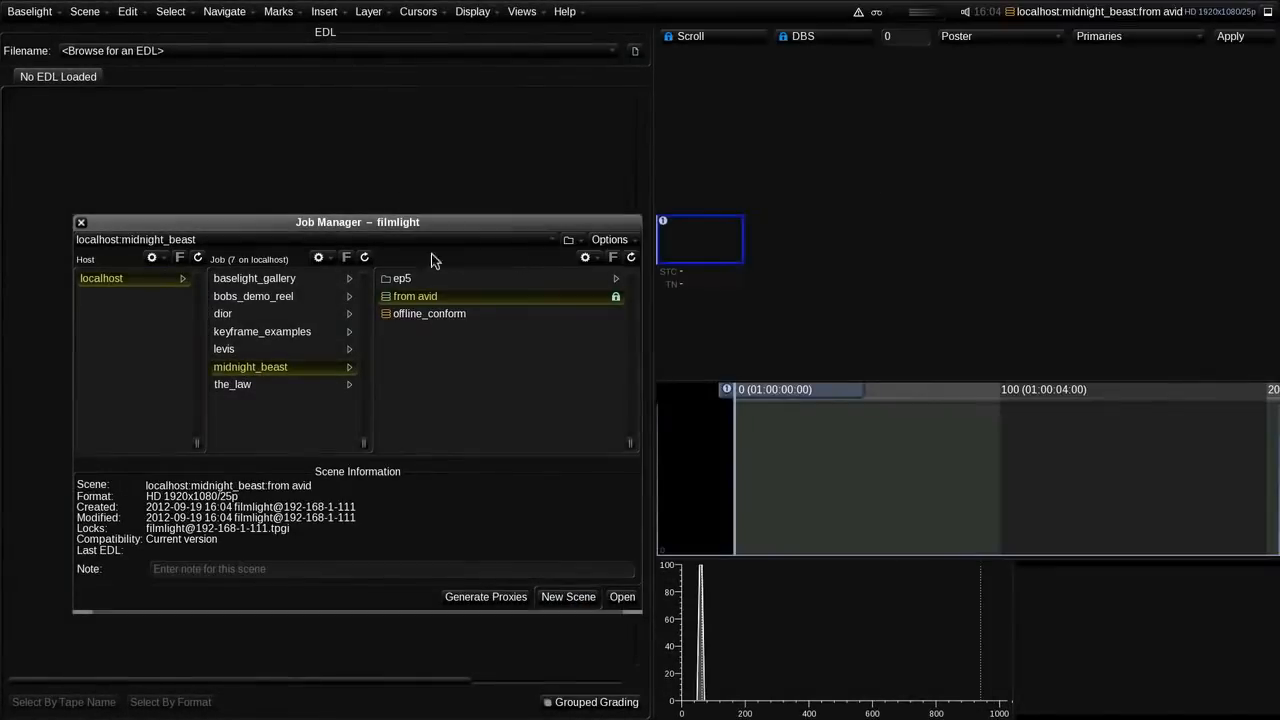
{"action": "left_click", "coordinate": [82, 223]}
Step: Load EP5 Part1_G1.aaf from Midnight_Beast/aaf_exports as the scene's EDL
{"action": "left_click", "coordinate": [634, 52]}
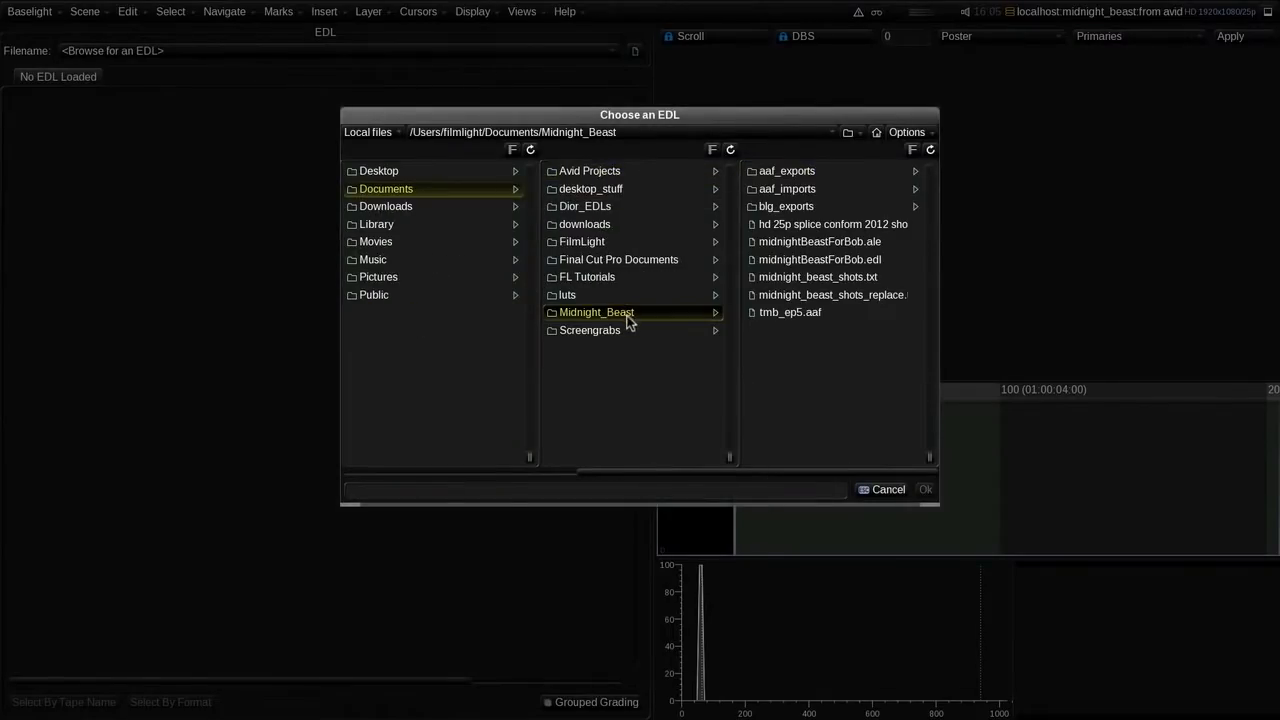
{"action": "left_click", "coordinate": [779, 175]}
{"action": "left_click", "coordinate": [780, 177]}
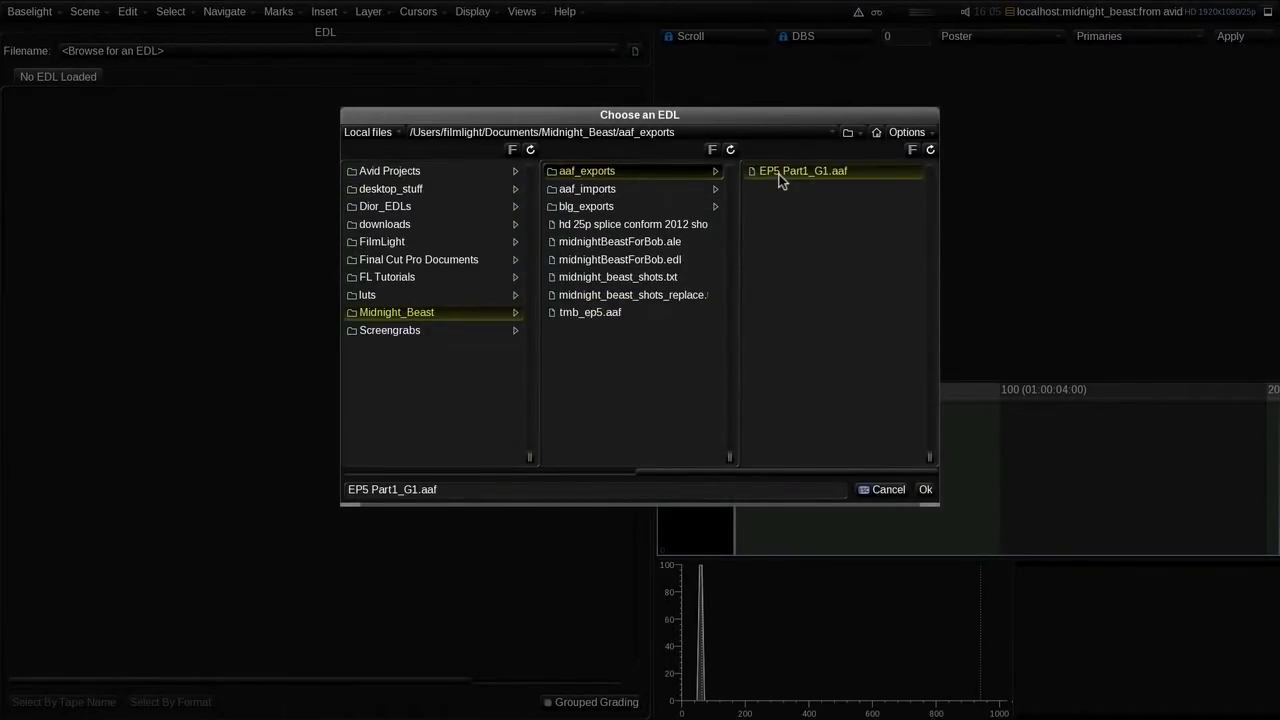
{"action": "left_click", "coordinate": [925, 490]}
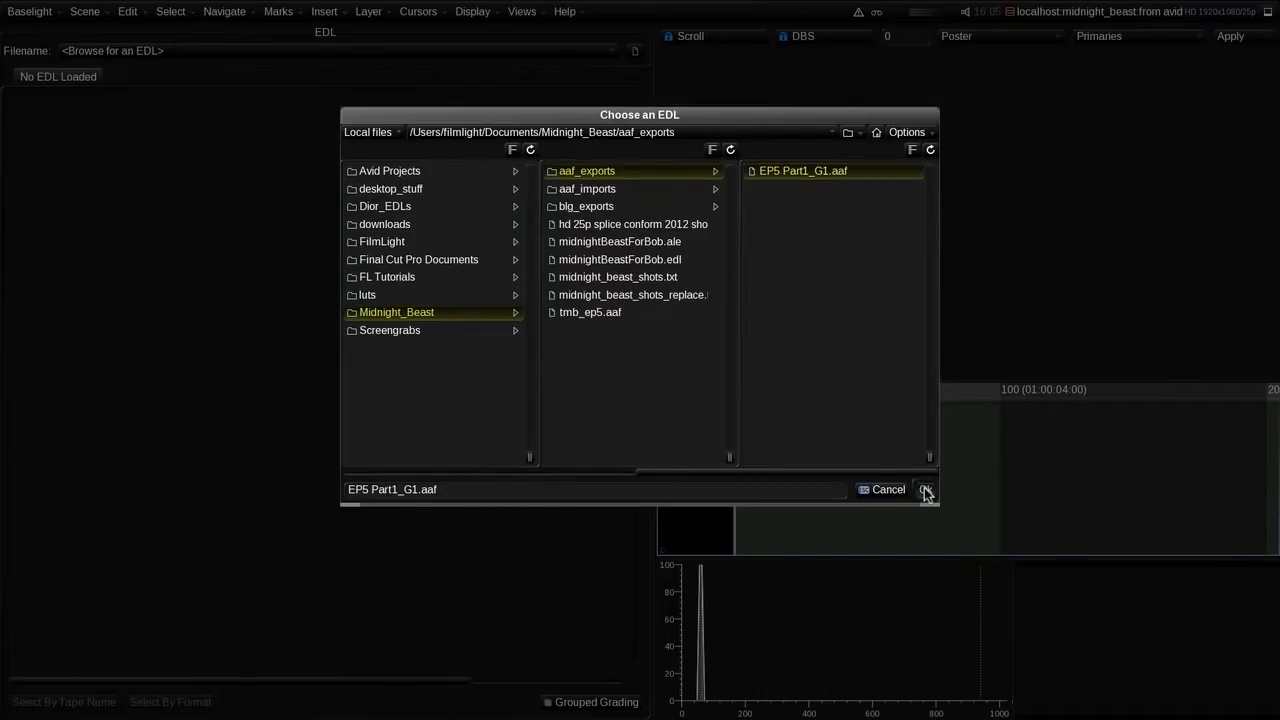
{"action": "left_click_drag", "start_coordinate": [643, 566], "coordinate": [637, 468]}
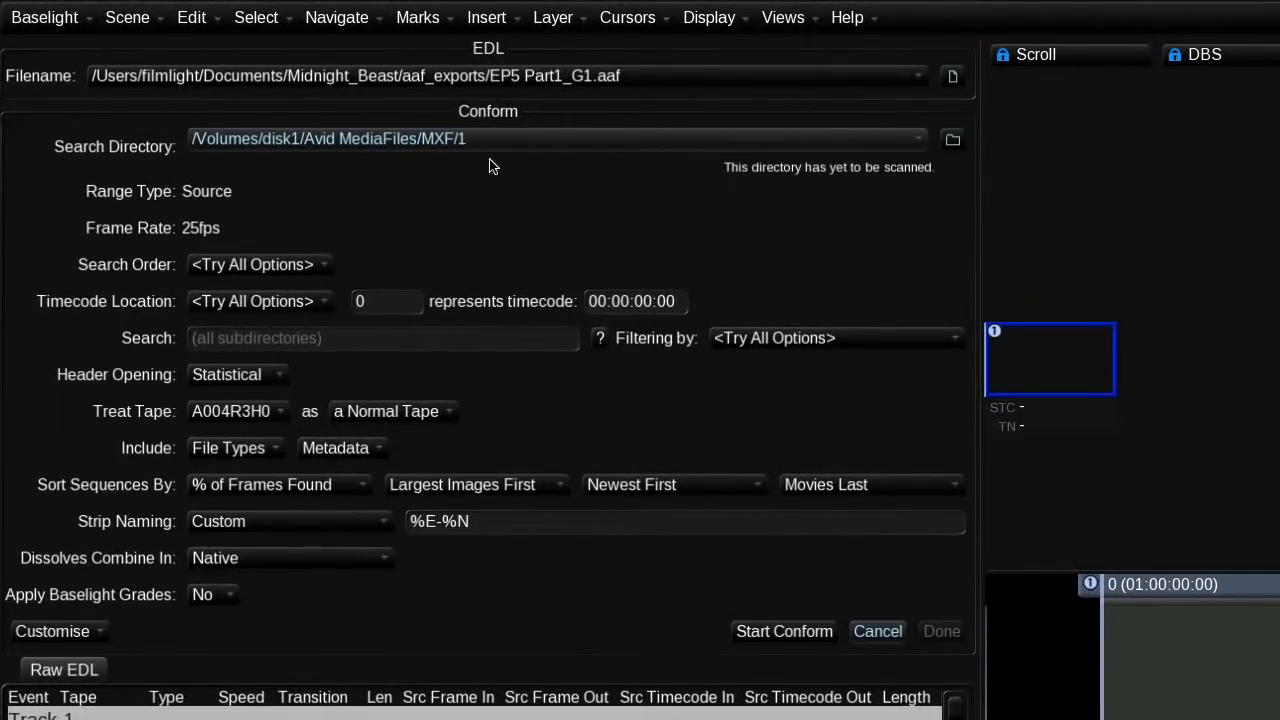
Step: Set the conform to filter by Avid UID with FrameNumber as the search order
{"action": "left_click", "coordinate": [725, 340]}
{"action": "left_click", "coordinate": [768, 402]}
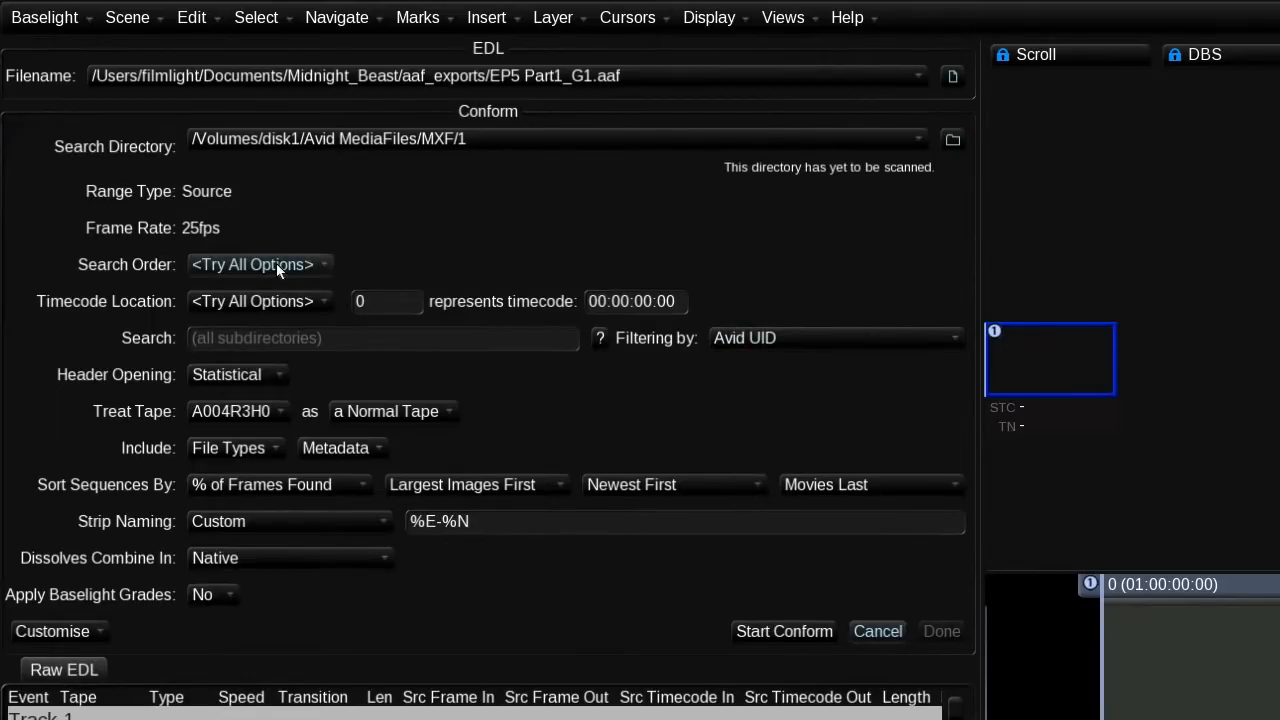
{"action": "left_click", "coordinate": [262, 301]}
{"action": "left_click", "coordinate": [268, 341]}
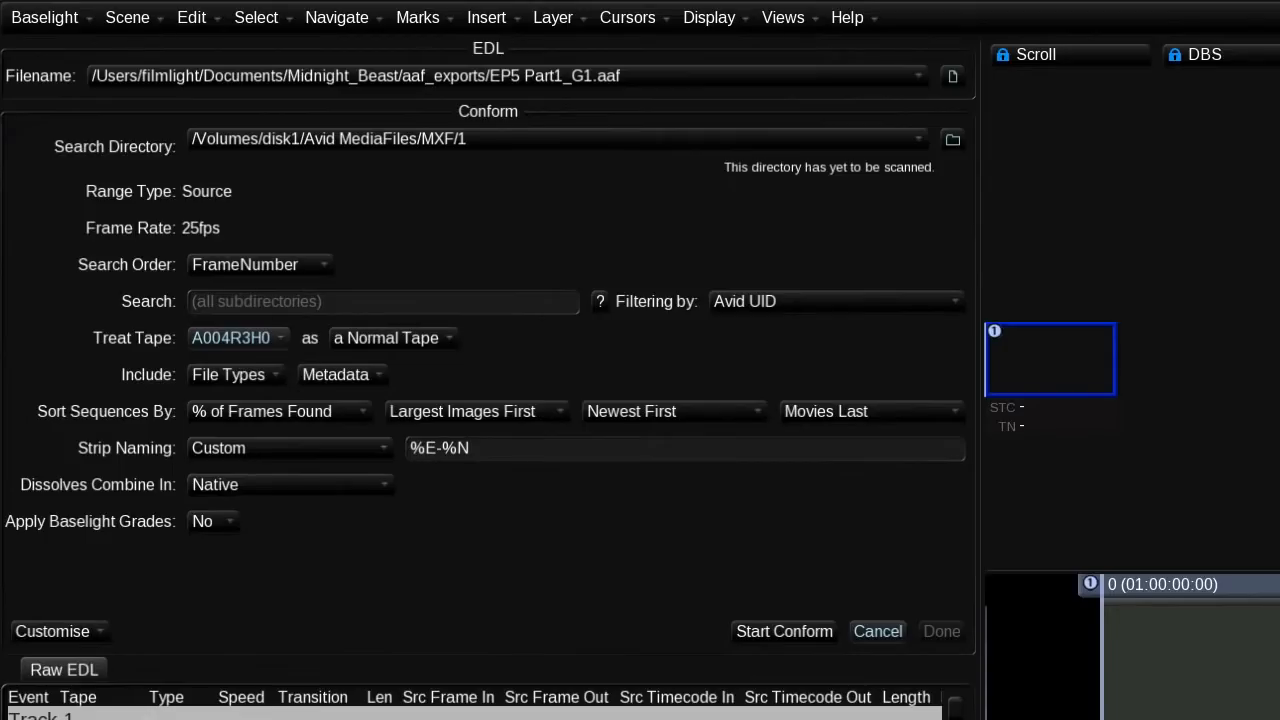
Step: Turn on applying Baselight grades, and run and accept the conform
{"action": "left_click", "coordinate": [207, 524]}
{"action": "left_click", "coordinate": [204, 587]}
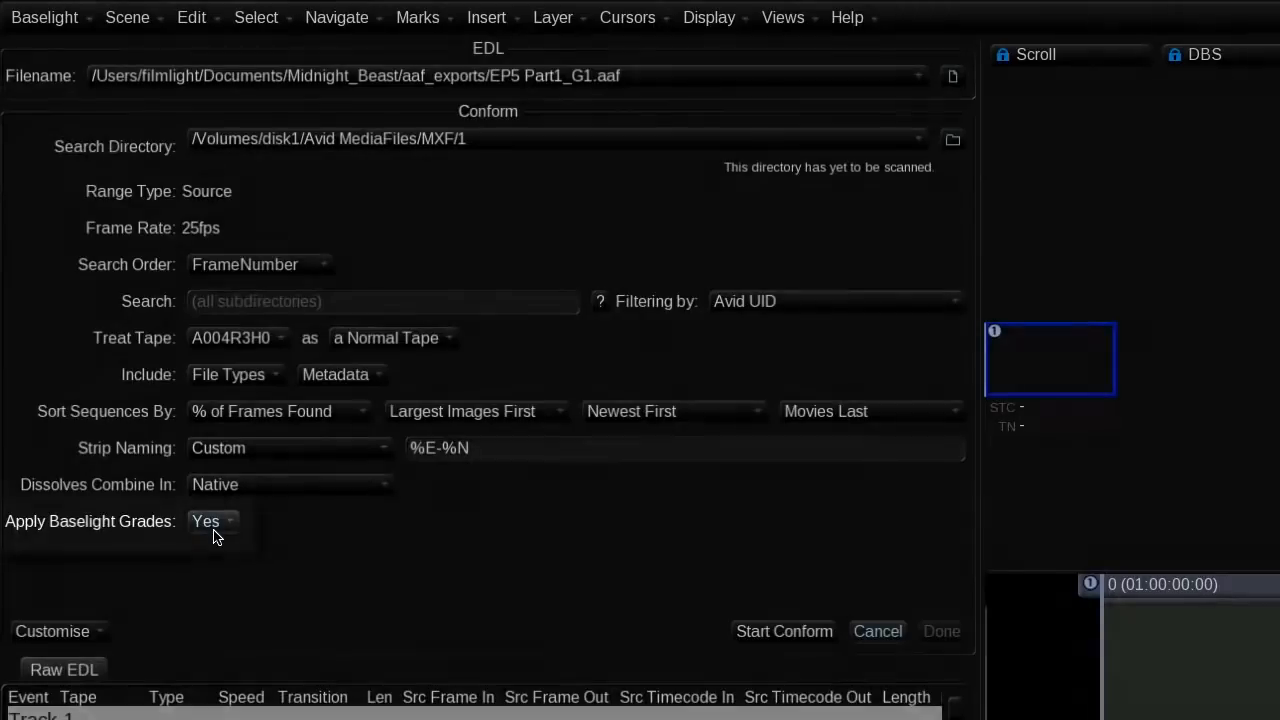
{"action": "left_click", "coordinate": [780, 632]}
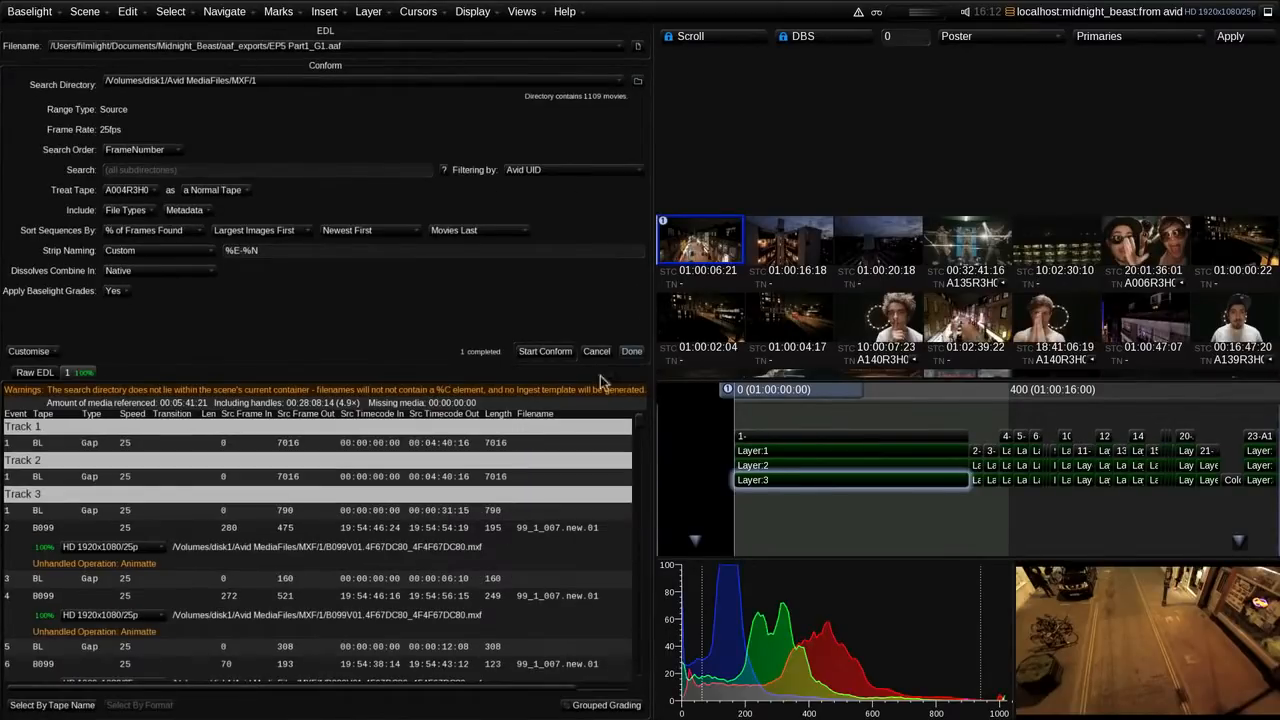
{"action": "left_click", "coordinate": [631, 351]}
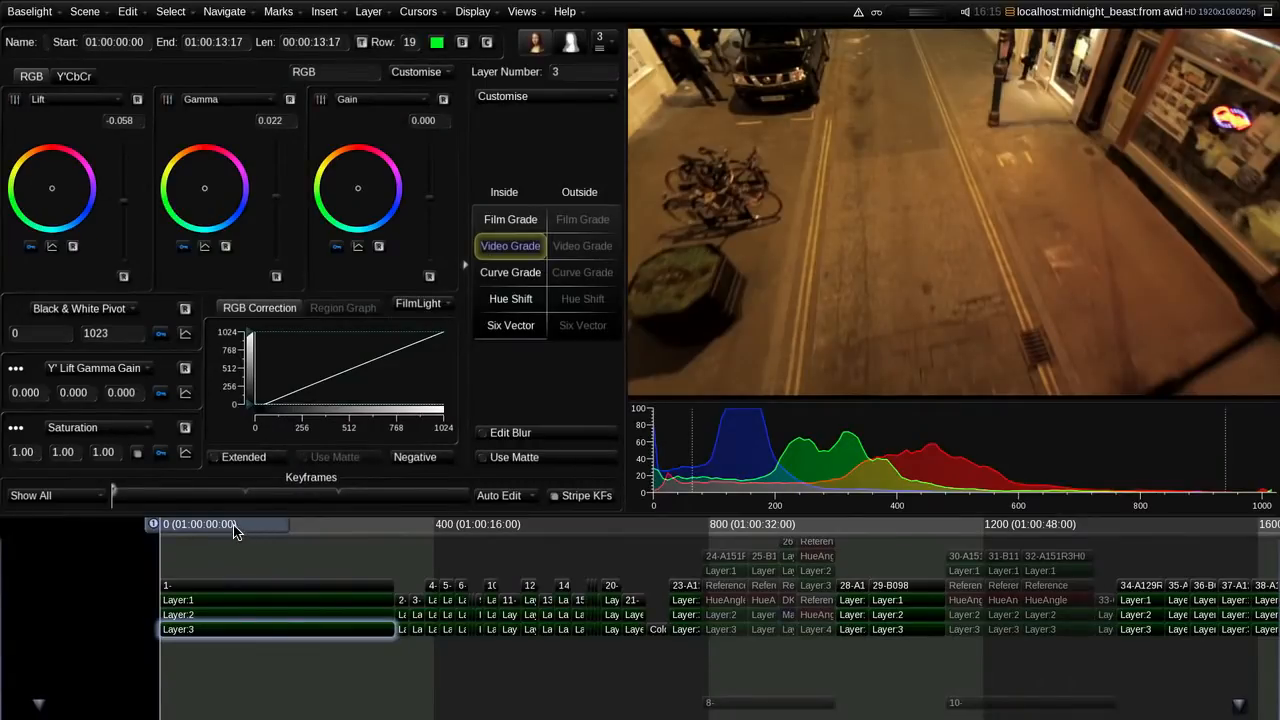
Step: Step through the conformed shots along the timeline to examine their grades
{"action": "left_click_drag", "start_coordinate": [236, 531], "coordinate": [369, 535]}
{"action": "key", "text": "Down"}
{"action": "key", "text": "Down"}
{"action": "key", "text": "Down"}
{"action": "key", "text": "Down"}
{"action": "key", "text": "Down"}
{"action": "key", "text": "Down"}
{"action": "key", "text": "Down"}
{"action": "key", "text": "Down"}
{"action": "key", "text": "Down"}
{"action": "key", "text": "Down"}
{"action": "key", "text": "Down"}
{"action": "key", "text": "Down"}
{"action": "key", "text": "Down"}
{"action": "key", "text": "Down"}
{"action": "key", "text": "Down"}
{"action": "key", "text": "Down"}
{"action": "key", "text": "Down"}
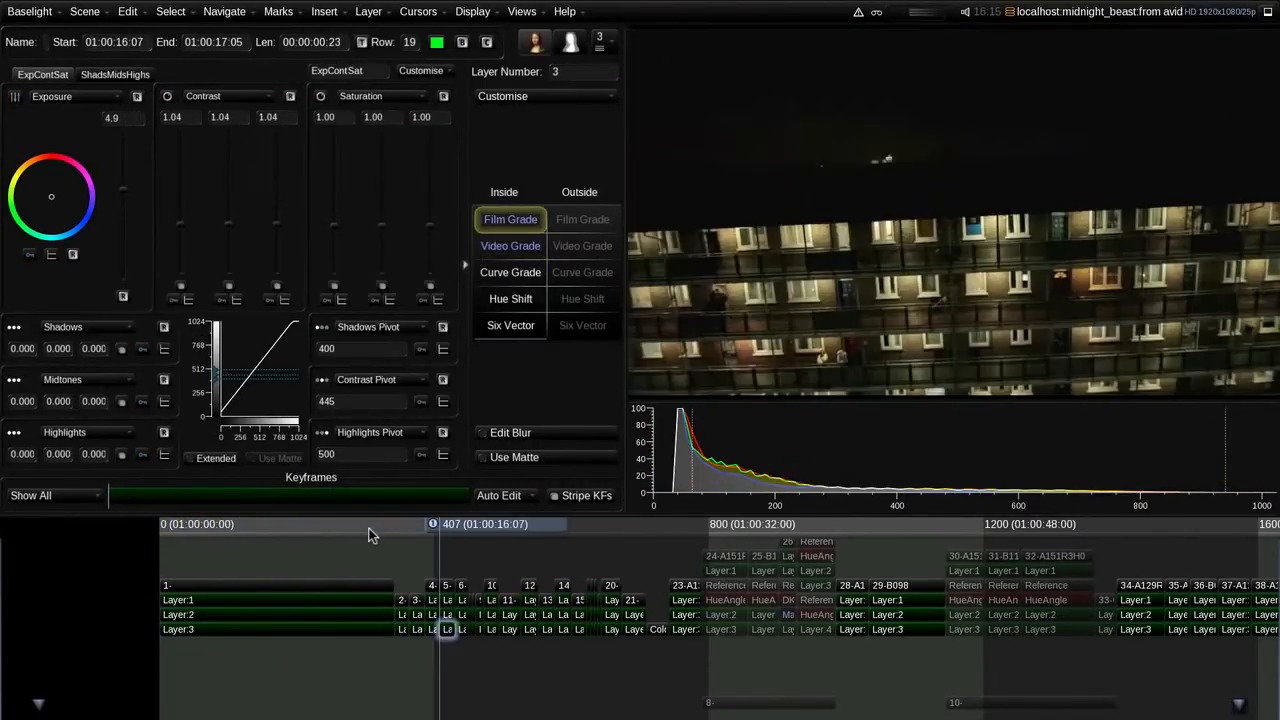
{"action": "key", "text": "Down"}
{"action": "key", "text": "Down"}
{"action": "key", "text": "Down"}
{"action": "key", "text": "Down"}
{"action": "key", "text": "Down"}
{"action": "key", "text": "Down"}
{"action": "key", "text": "Down"}
{"action": "key", "text": "Down"}
{"action": "key", "text": "Down"}
{"action": "key", "text": "Down"}
{"action": "key", "text": "Down"}
{"action": "key", "text": "Down"}
{"action": "key", "text": "Down"}
{"action": "key", "text": "Down"}
{"action": "key", "text": "Down"}
{"action": "key", "text": "Down"}
{"action": "key", "text": "Down"}
{"action": "key", "text": "Down"}
{"action": "key", "text": "Down"}
{"action": "key", "text": "Down"}
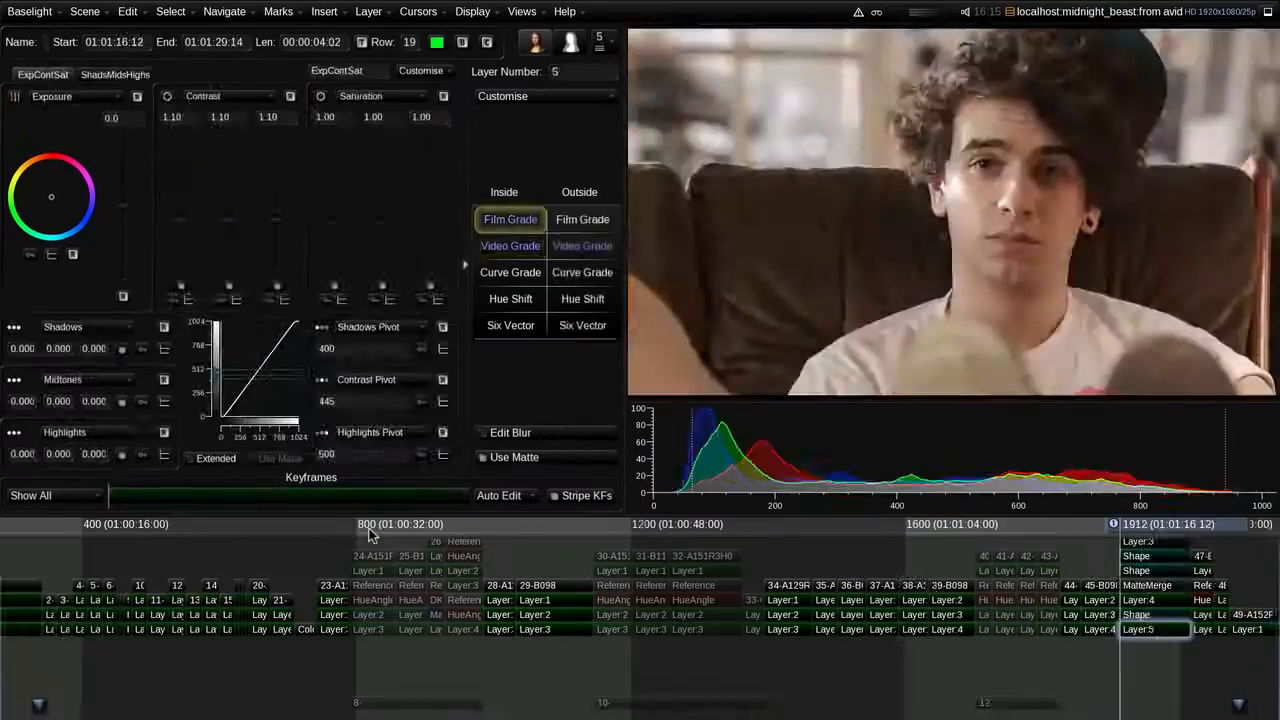
{"action": "key", "text": "Up"}
{"action": "key", "text": "Up"}
{"action": "key", "text": "Up"}
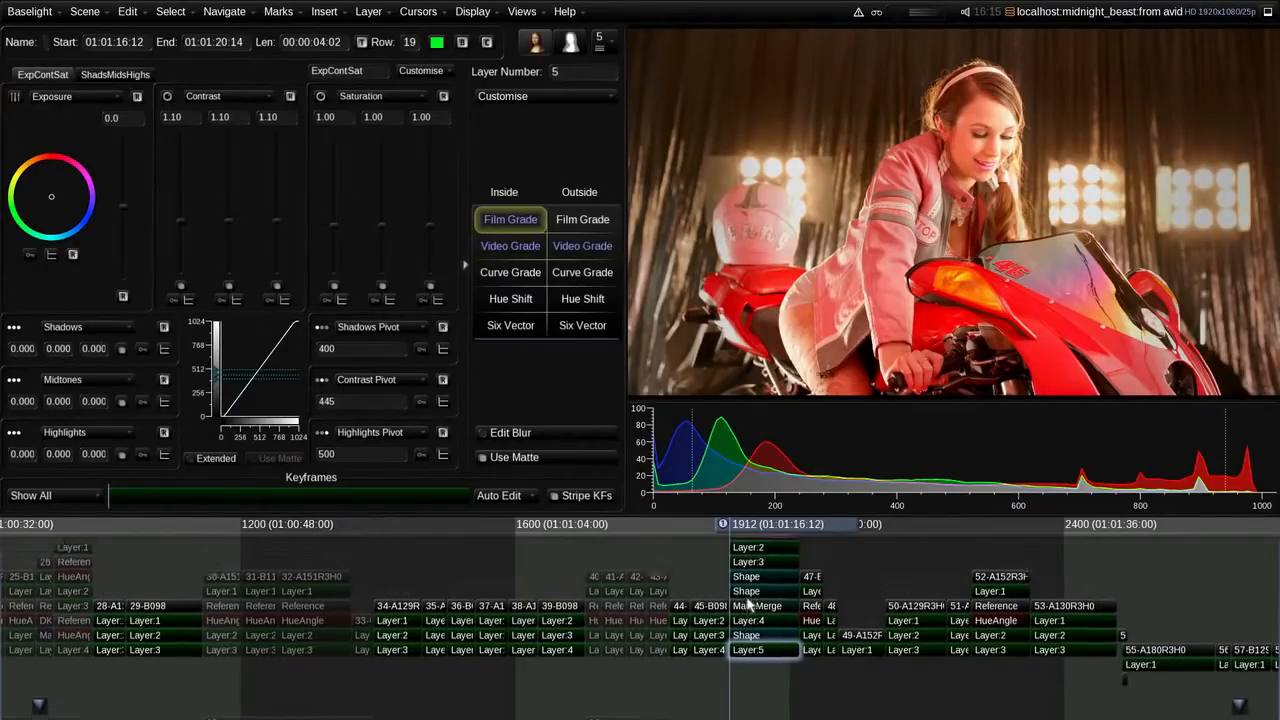
Step: Examine the Shape and Tracker strips in the layer stack of shot 46-A152R3H0
{"action": "scroll", "coordinate": [740, 580], "scroll_direction": "up", "scroll_amount": 3}
{"action": "left_click", "coordinate": [750, 653]}
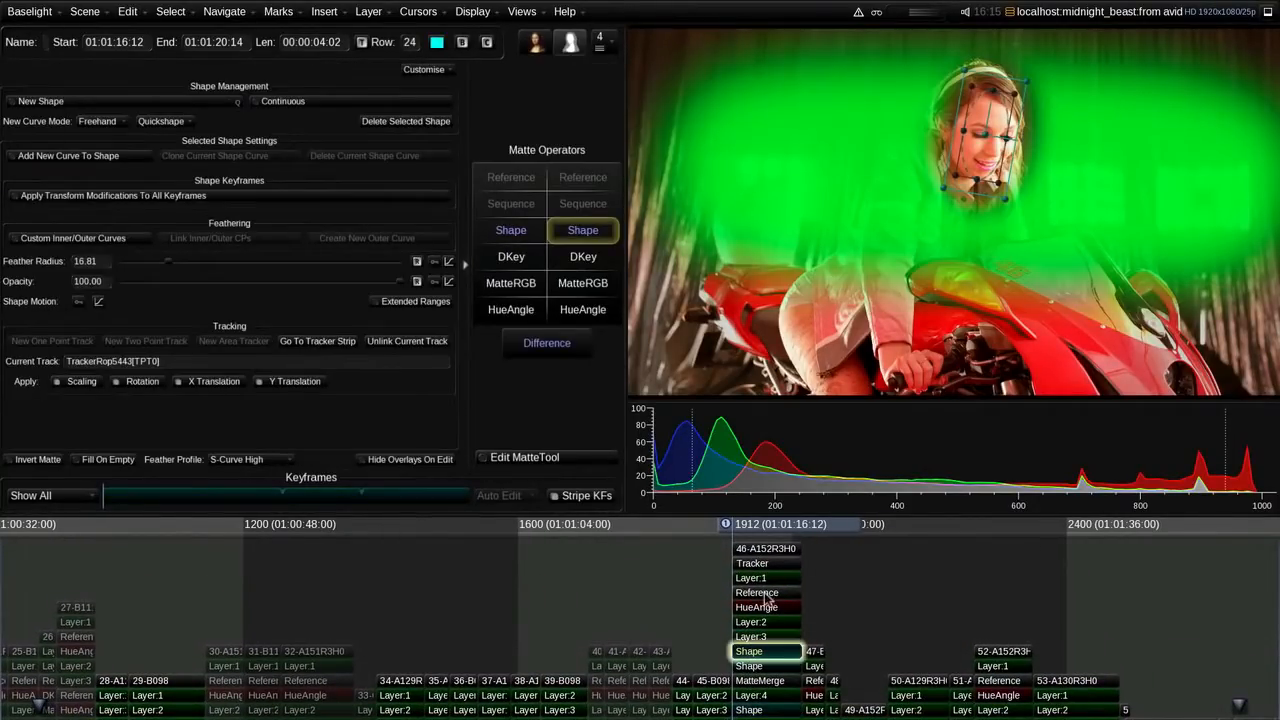
{"action": "left_click", "coordinate": [766, 564]}
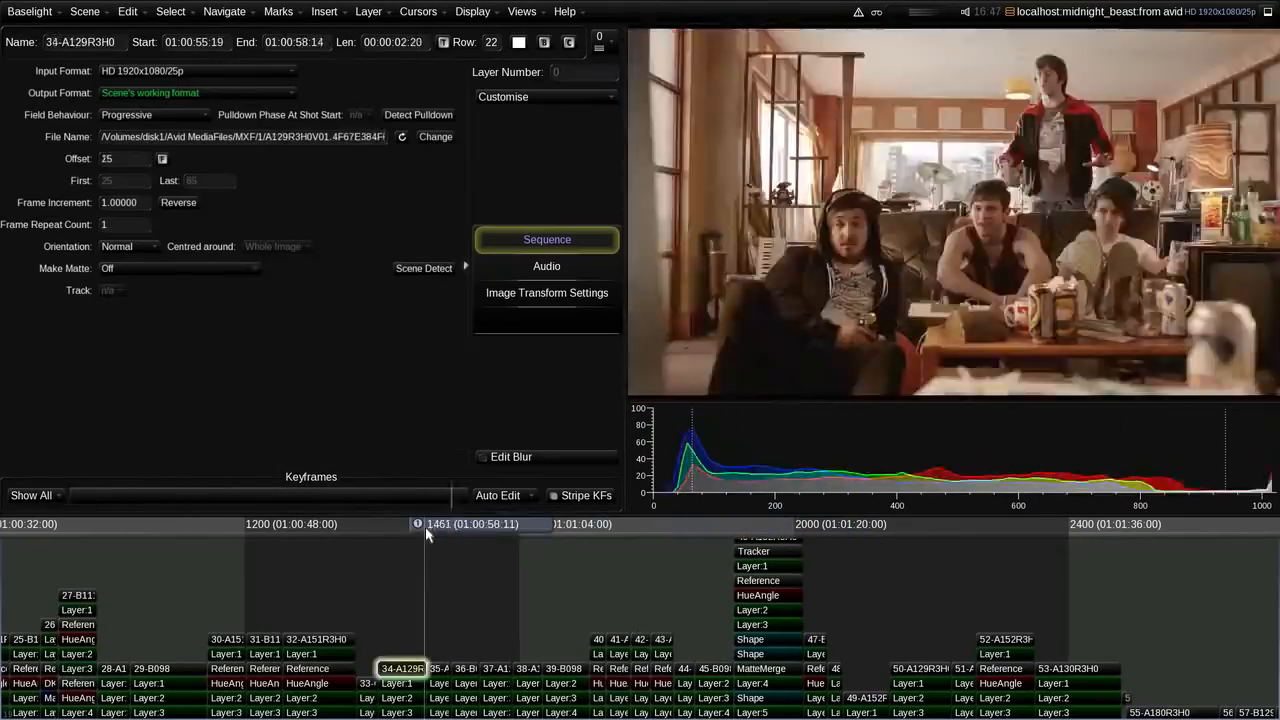
Step: In the Cuts View workspace, select the four pink-room shots from 17:01:53:16 to 17:02:00:02 and group them
{"action": "left_click_drag", "start_coordinate": [425, 526], "coordinate": [329, 543]}
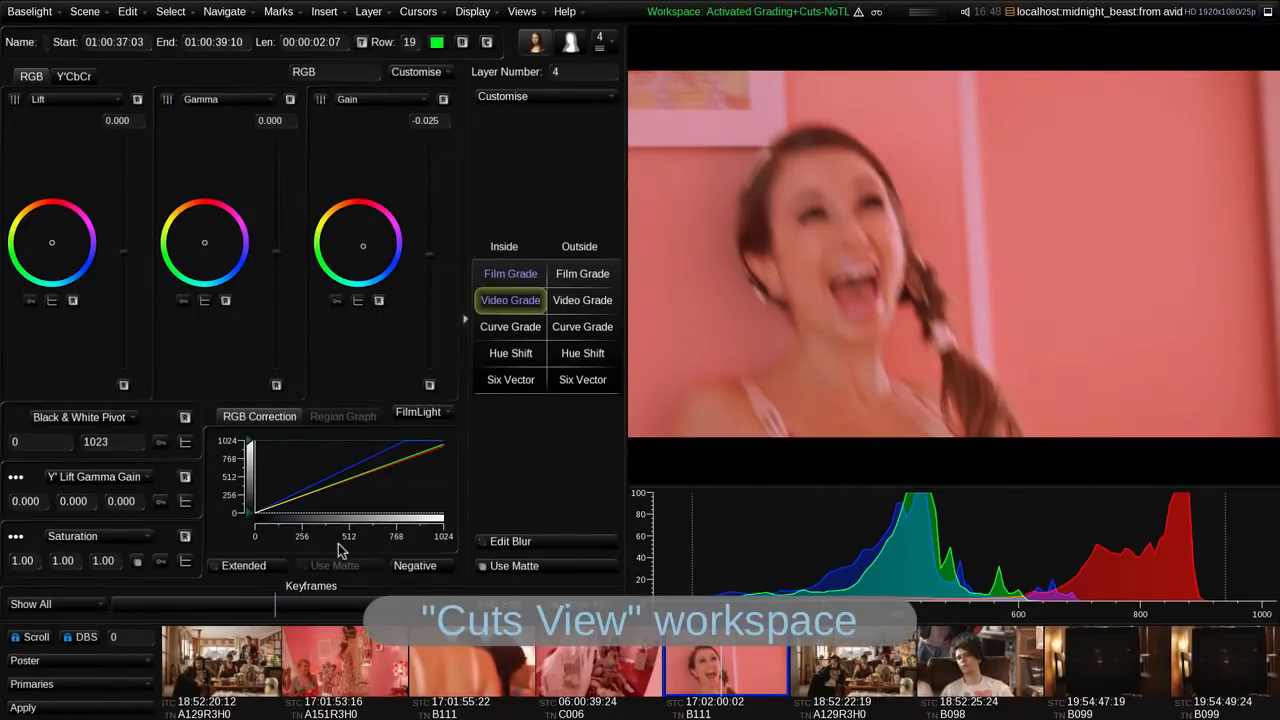
{"action": "right_click", "coordinate": [356, 648]}
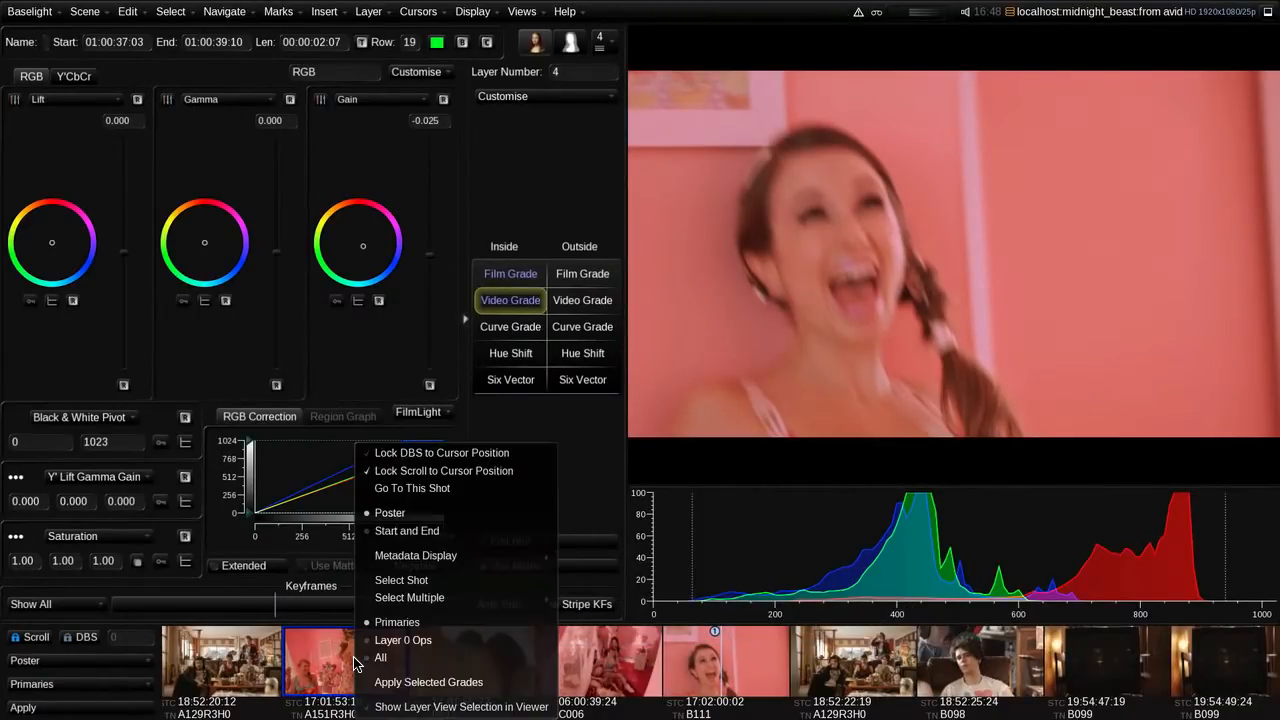
{"action": "left_click", "coordinate": [395, 582]}
{"action": "right_click", "coordinate": [440, 648]}
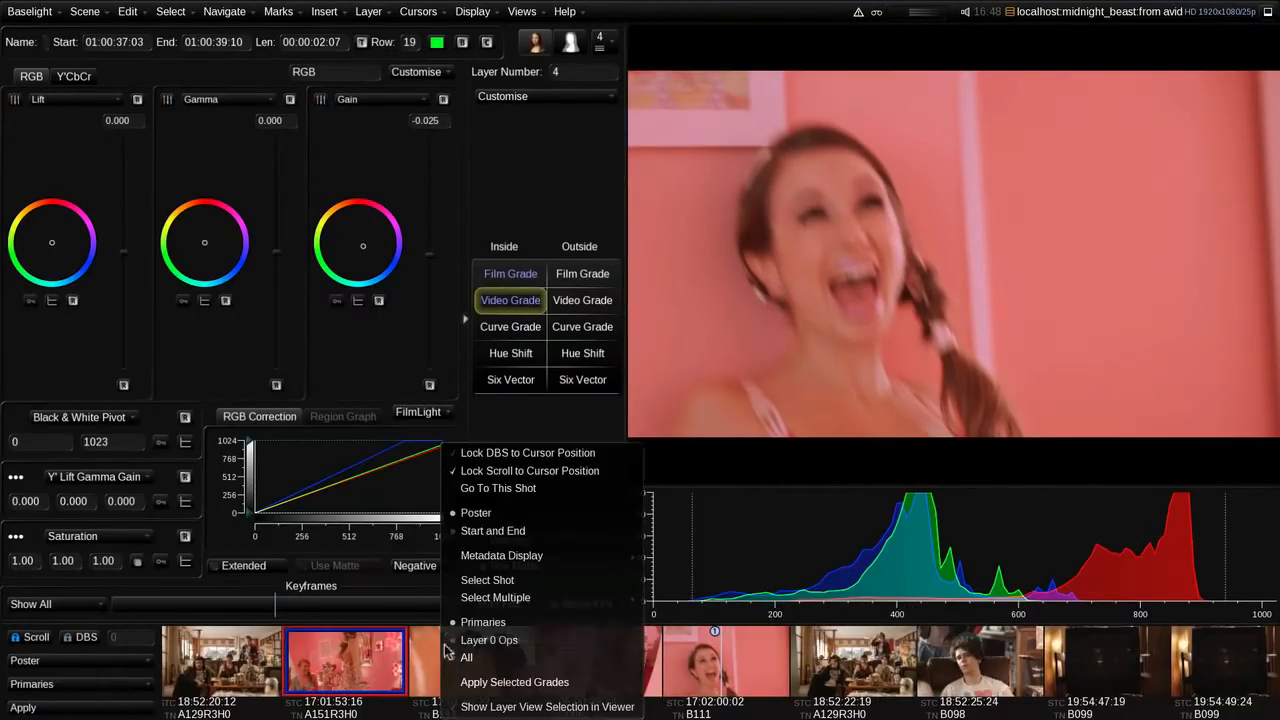
{"action": "left_click", "coordinate": [488, 582]}
{"action": "right_click", "coordinate": [586, 674]}
{"action": "left_click", "coordinate": [634, 582]}
{"action": "right_click", "coordinate": [712, 672]}
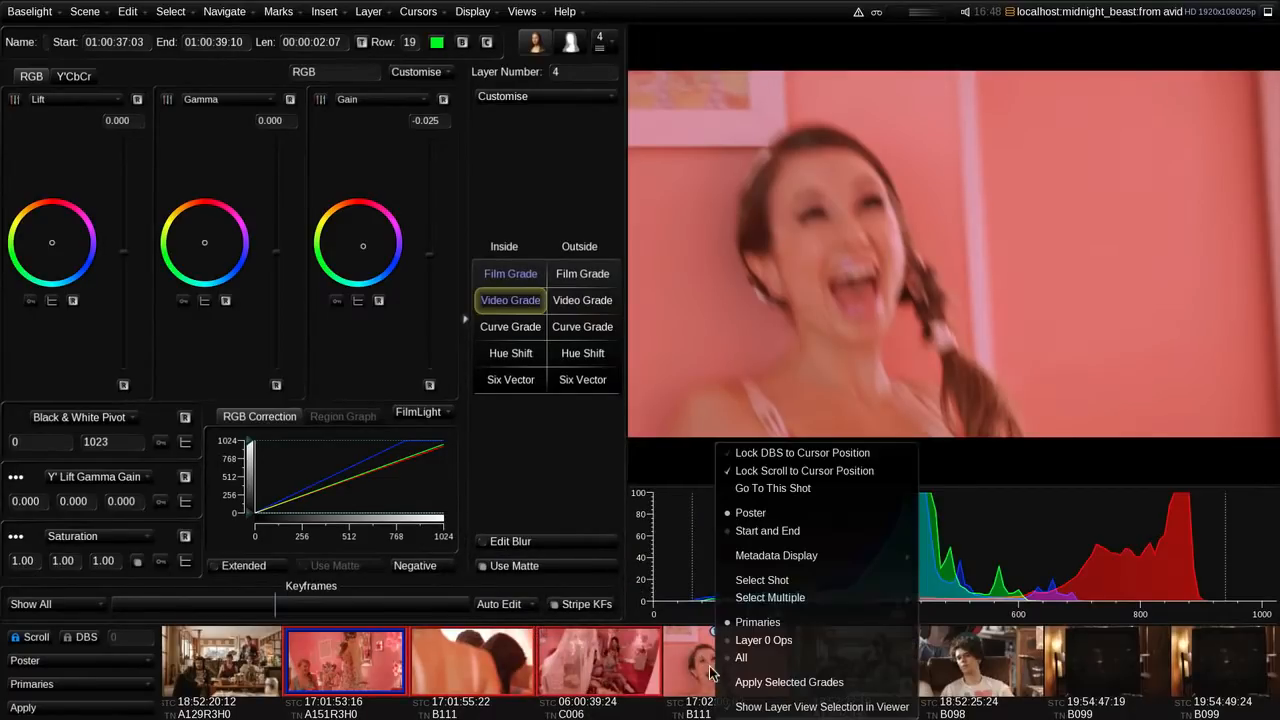
{"action": "left_click", "coordinate": [744, 581]}
{"action": "key", "text": "super+g"}
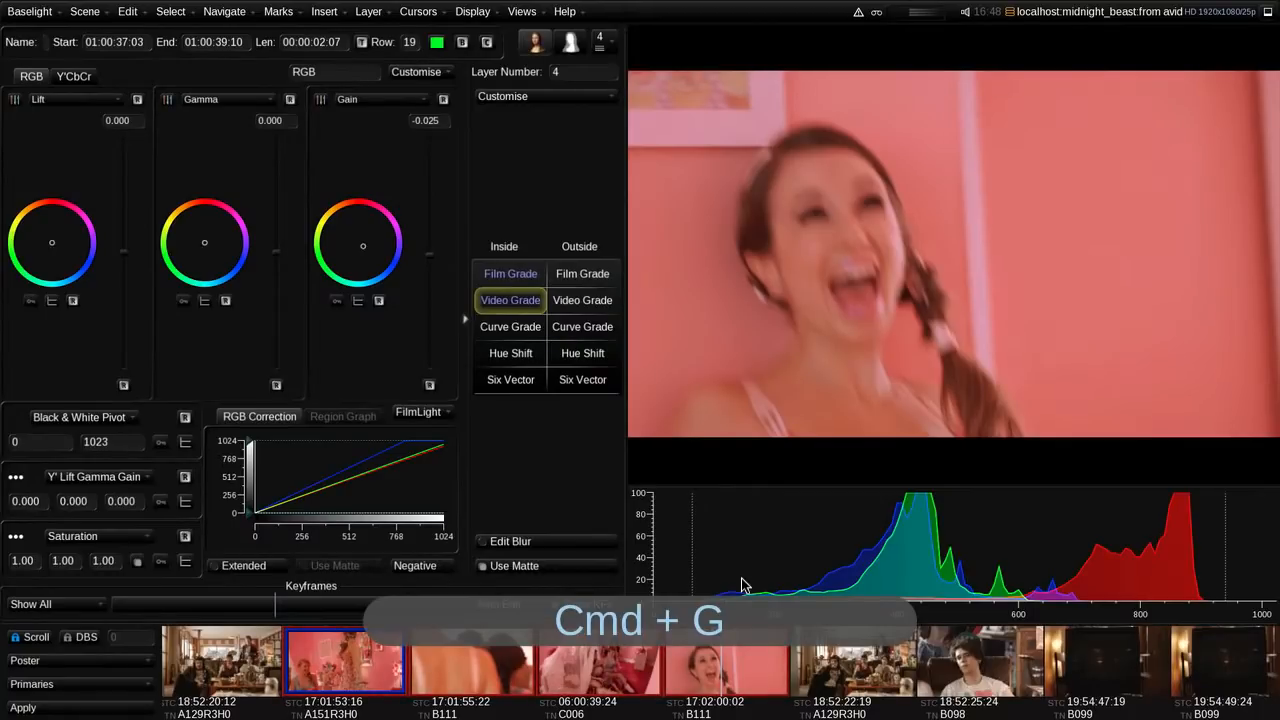
Step: Show the timeline and try to delete the 2-B099 strip together with its layers
{"action": "key", "text": "Tab"}
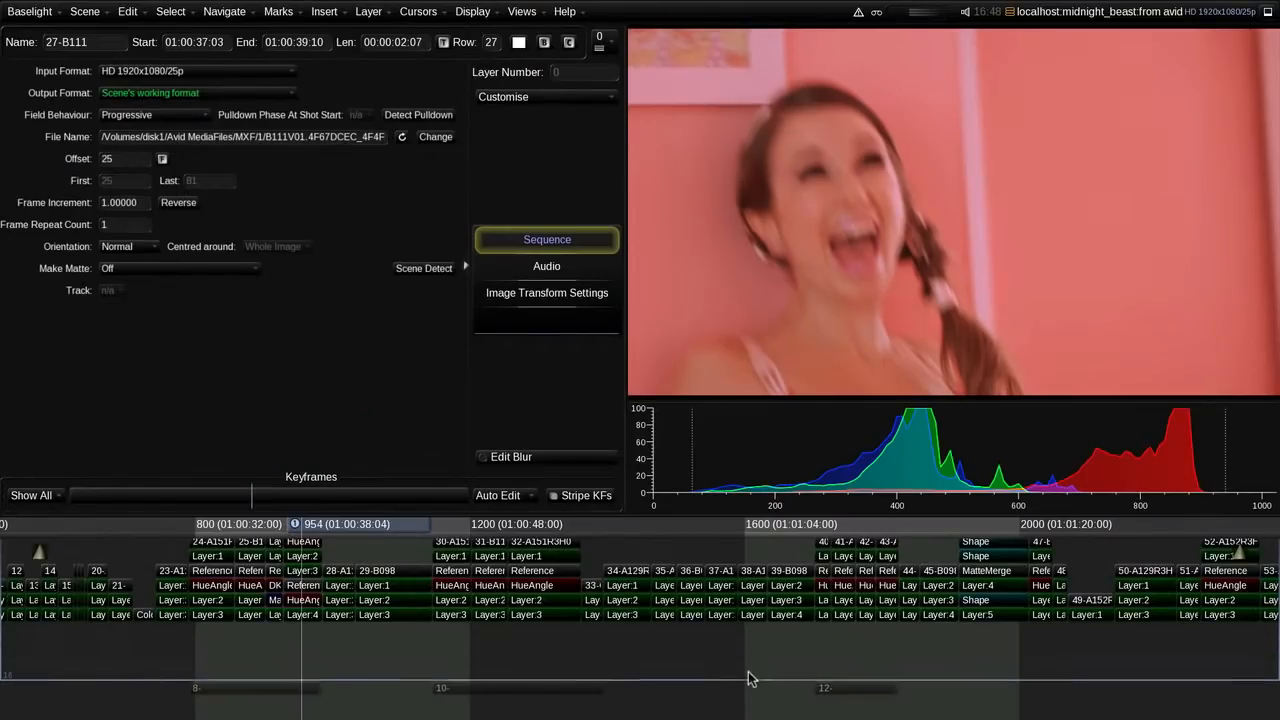
{"action": "key", "text": "Delete"}
{"action": "key", "text": "super+z"}
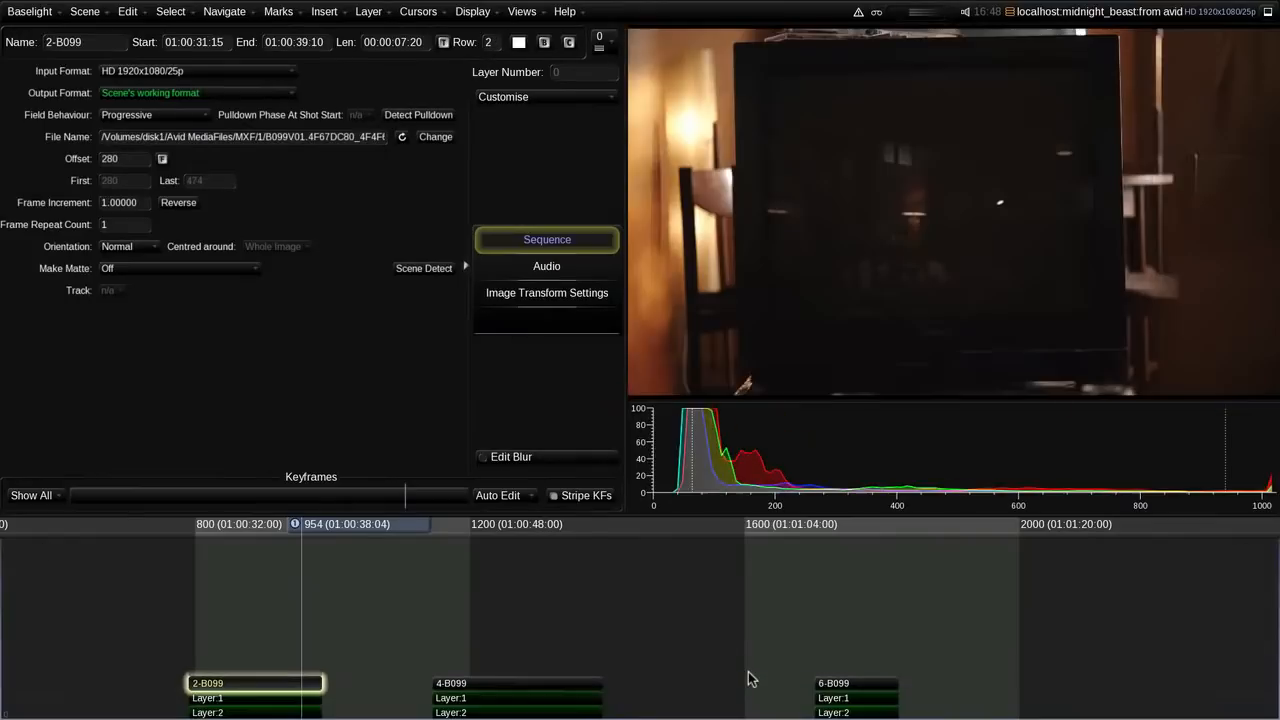
{"action": "left_click_drag", "start_coordinate": [268, 661], "coordinate": [262, 719]}
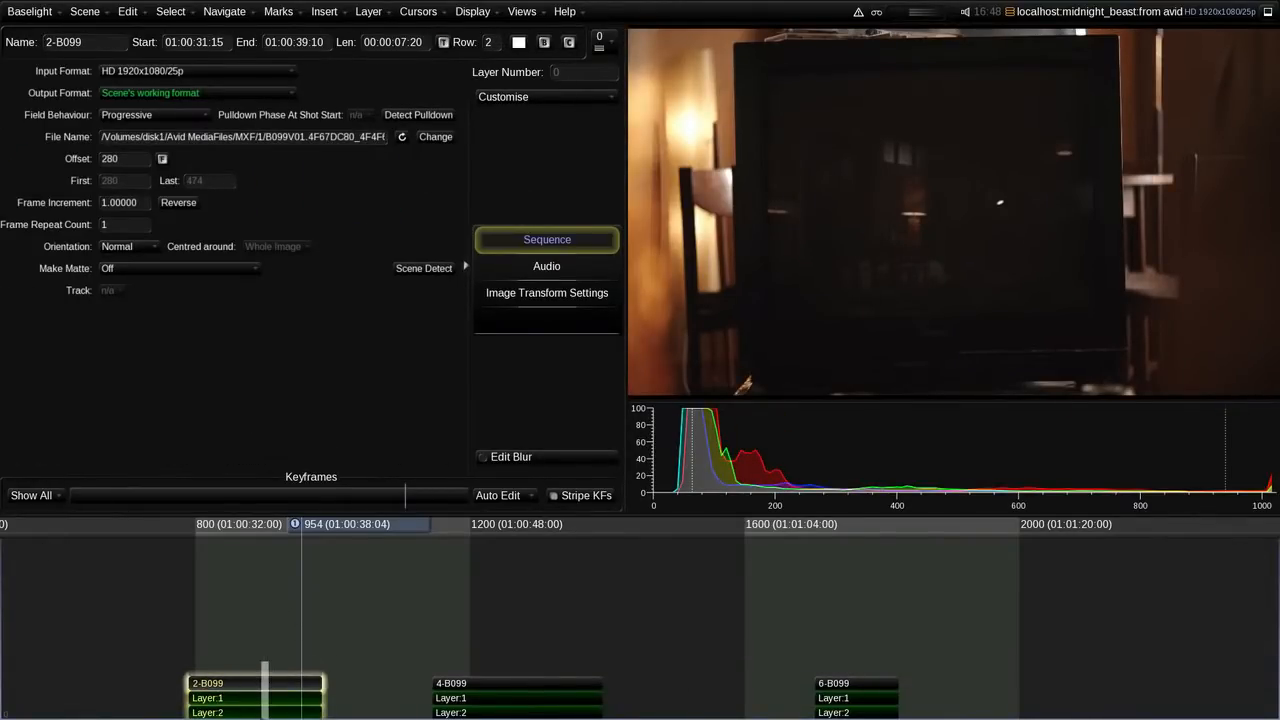
{"action": "key", "text": "Delete"}
{"action": "left_click", "coordinate": [266, 628]}
{"action": "key", "text": "Delete"}
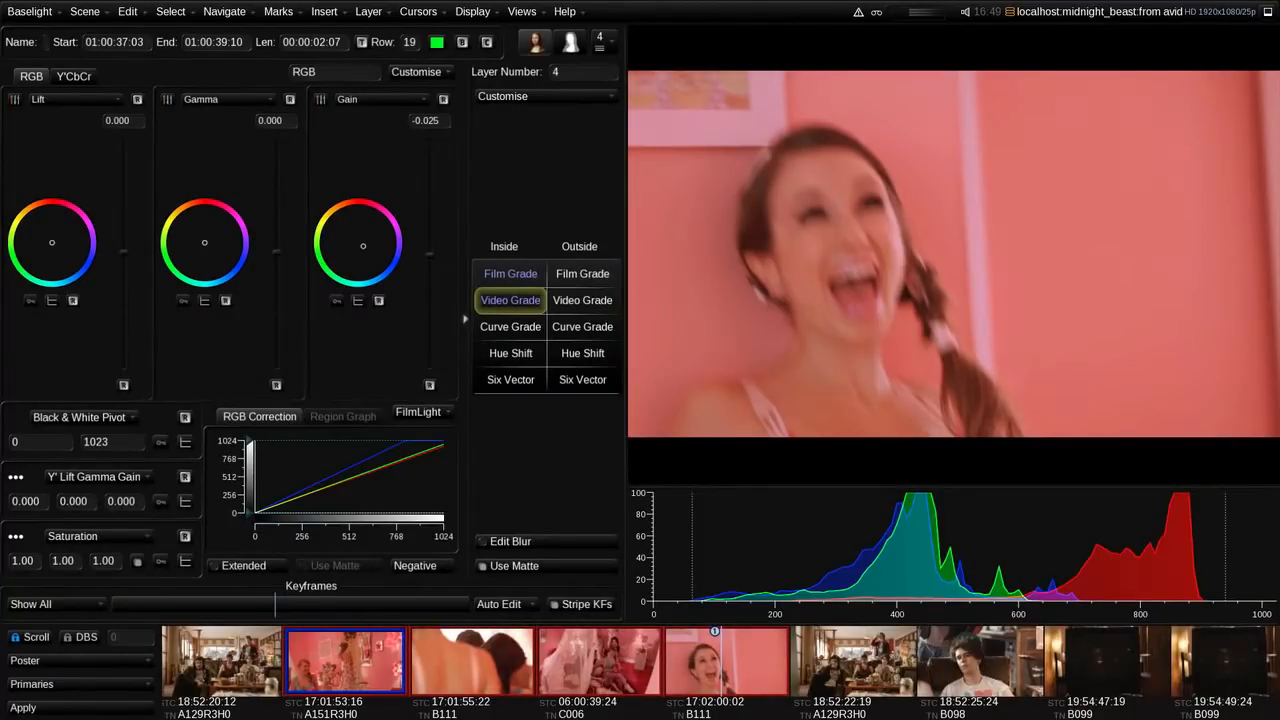
Step: Add a Film Grade layer to the grouped shots and desaturate them fully to black and white
{"action": "key", "text": "p"}
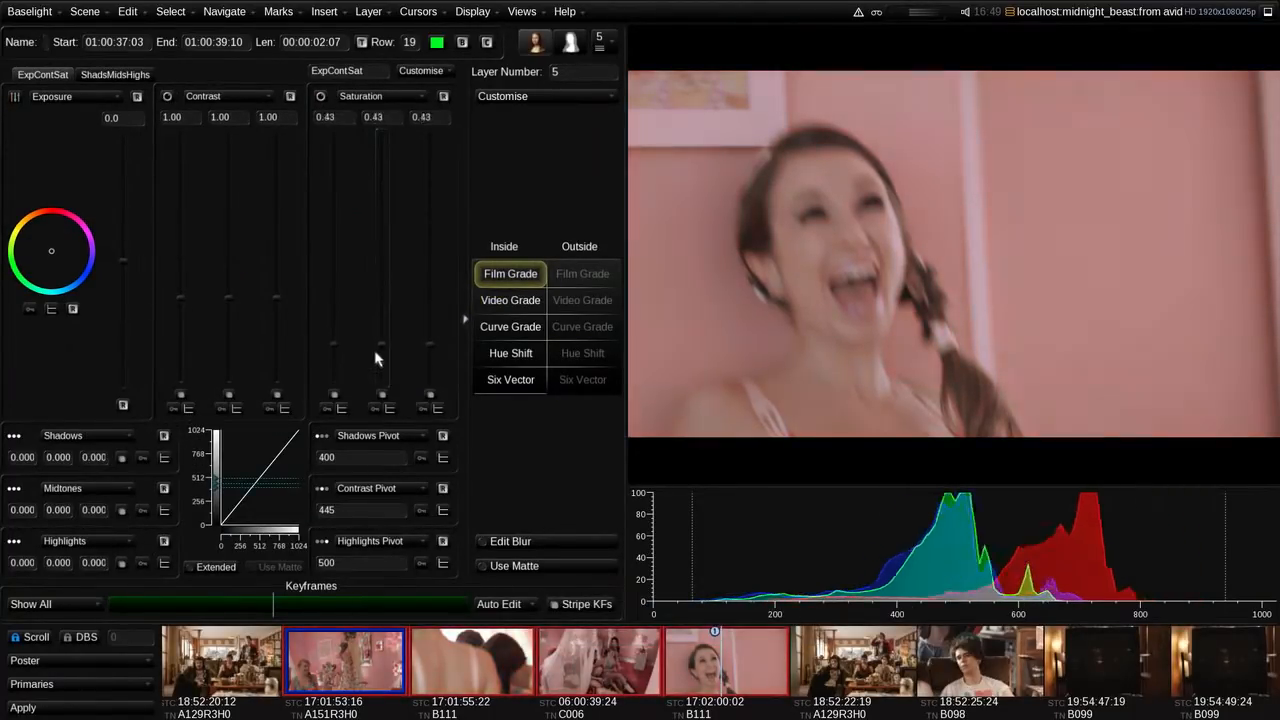
{"action": "left_click_drag", "start_coordinate": [377, 357], "coordinate": [380, 392]}
Step: Add a new layer to the grouped shots, change it to a Video Grade and tint them strongly magenta through the gain
{"action": "key", "text": "p"}
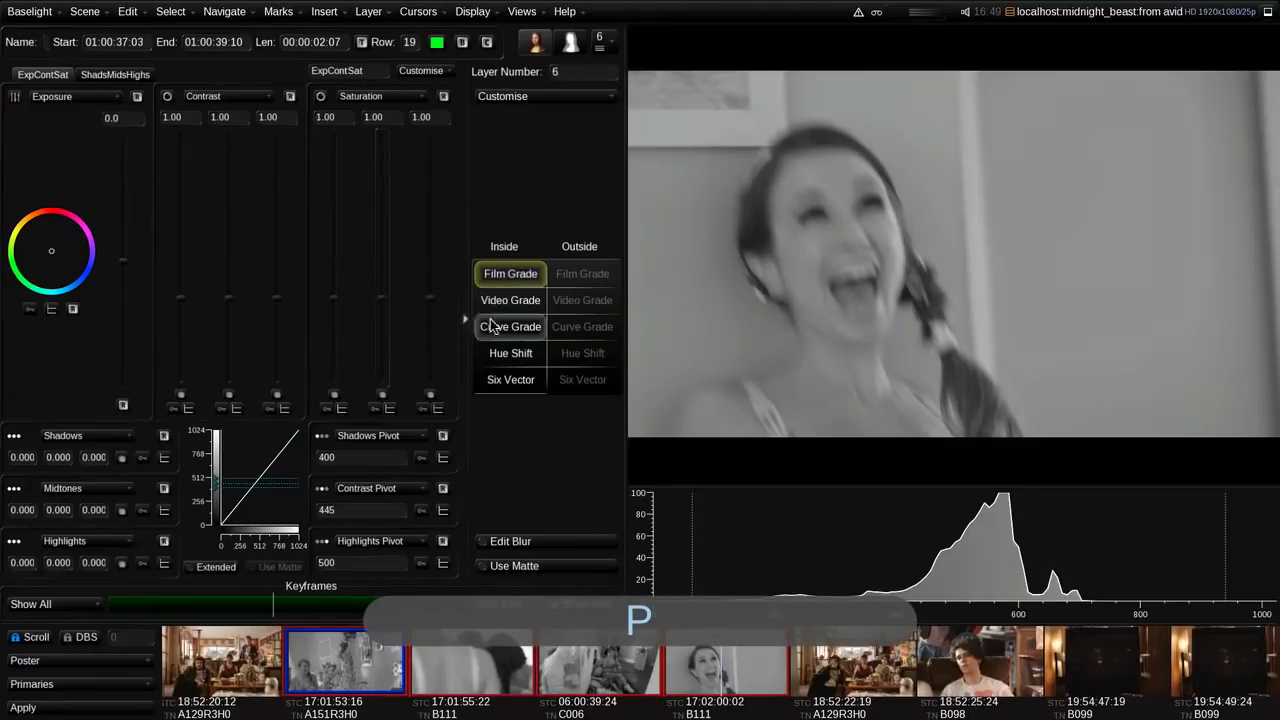
{"action": "left_click", "coordinate": [497, 301]}
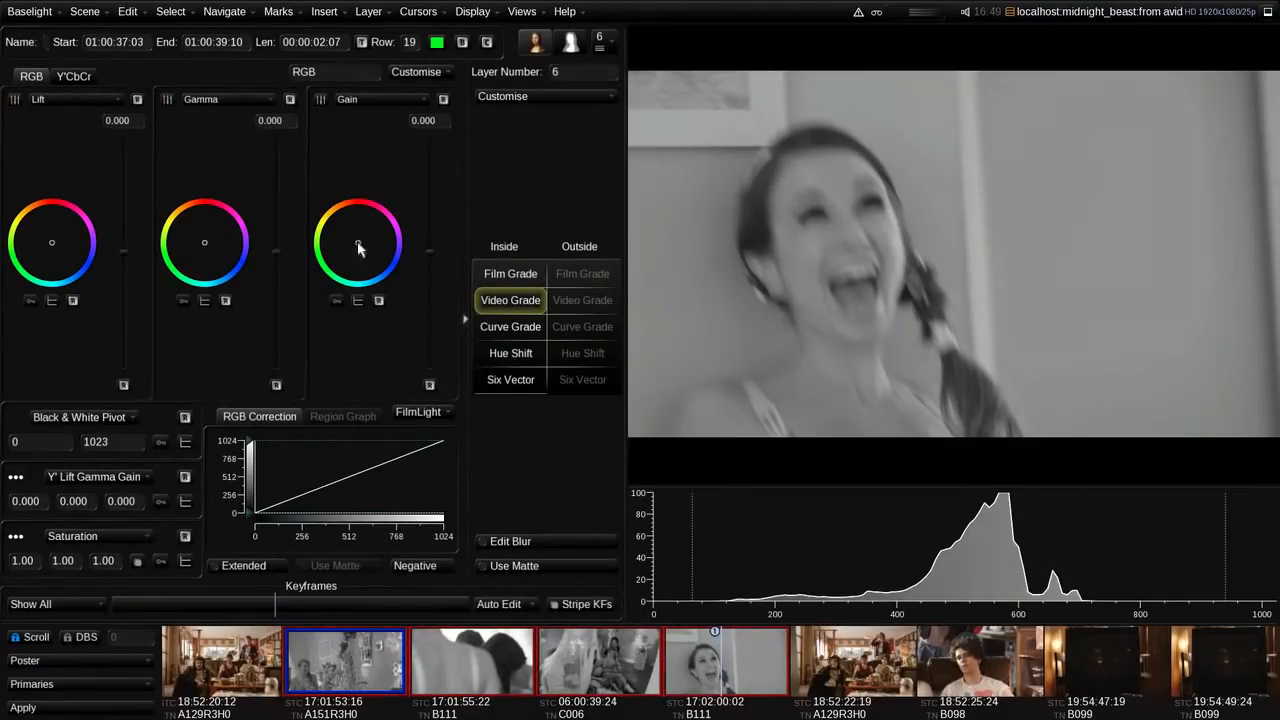
{"action": "mouse_move", "coordinate": [359, 249]}
{"action": "left_mouse_down"}
{"action": "mouse_move", "coordinate": [374, 217]}
{"action": "mouse_move", "coordinate": [372, 235]}
{"action": "left_mouse_up"}
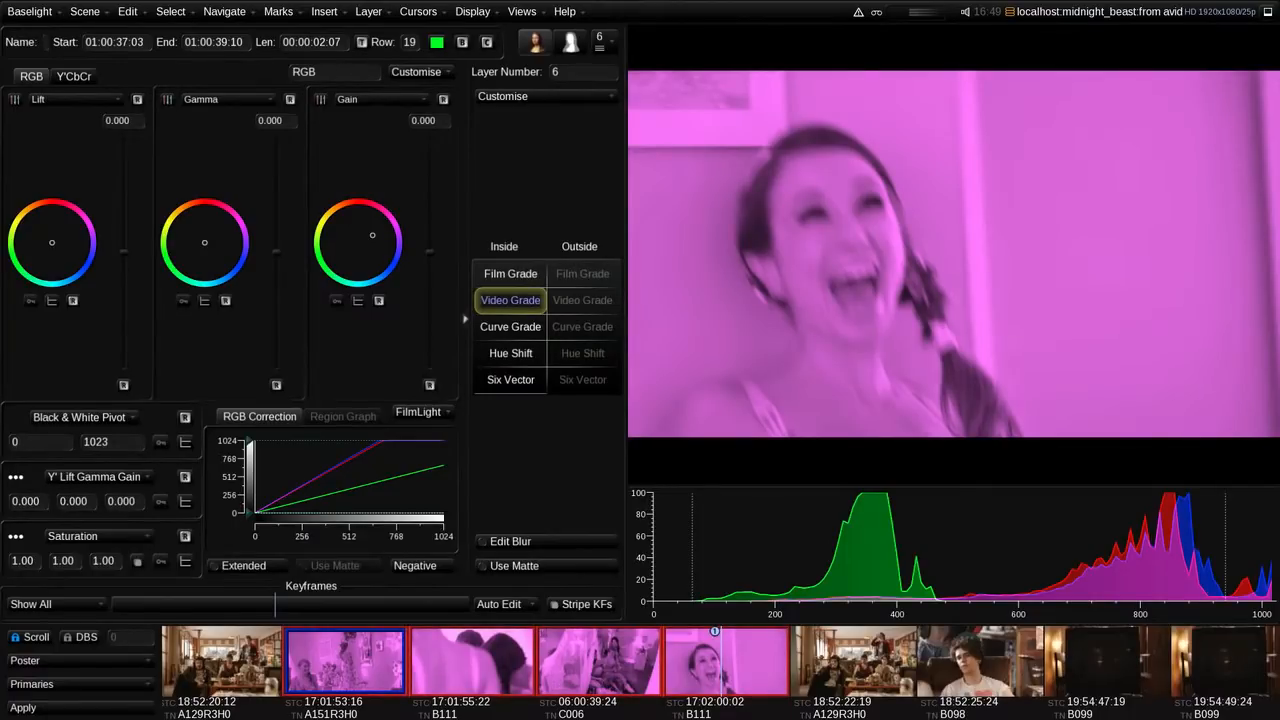
Step: From the Shots View workspace, open the EDL export settings and set the format to Update Avid AAF with Baselight grades
{"action": "key", "text": "F2"}
{"action": "mouse_move", "coordinate": [411, 523]}
{"action": "left_mouse_down"}
{"action": "mouse_move", "coordinate": [315, 525]}
{"action": "mouse_move", "coordinate": [407, 530]}
{"action": "left_mouse_up"}
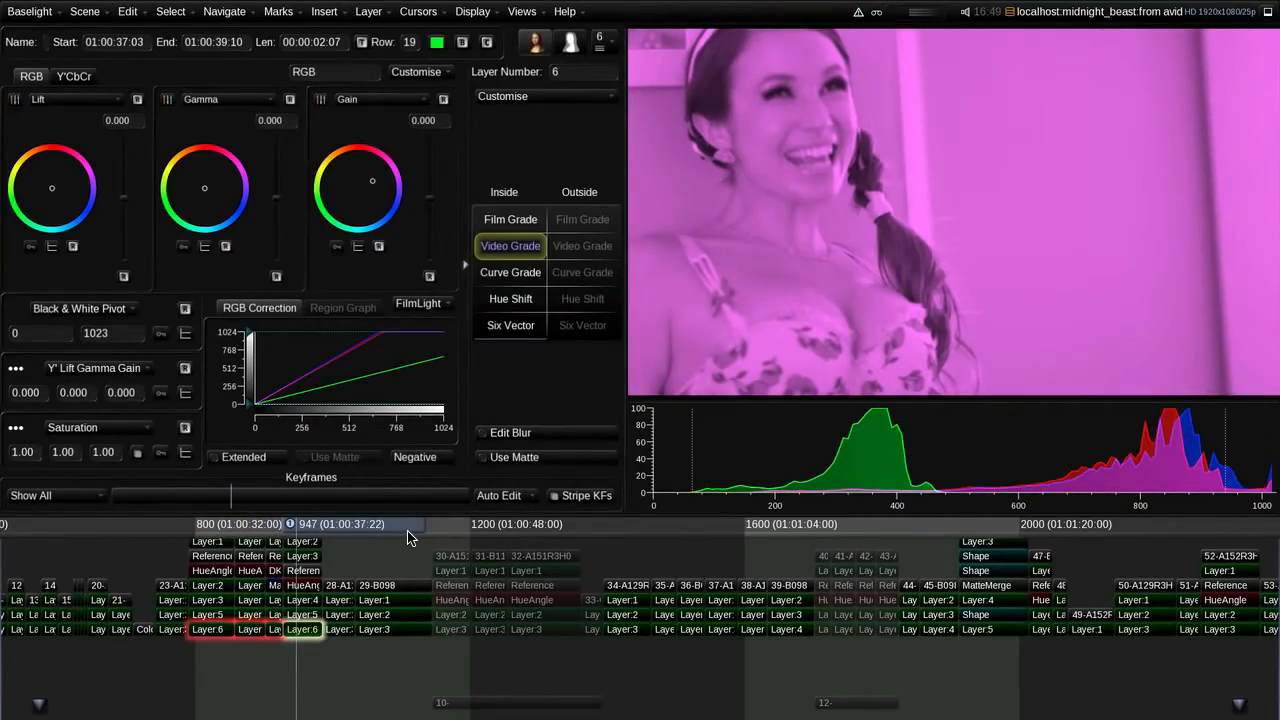
{"action": "key", "text": "F3"}
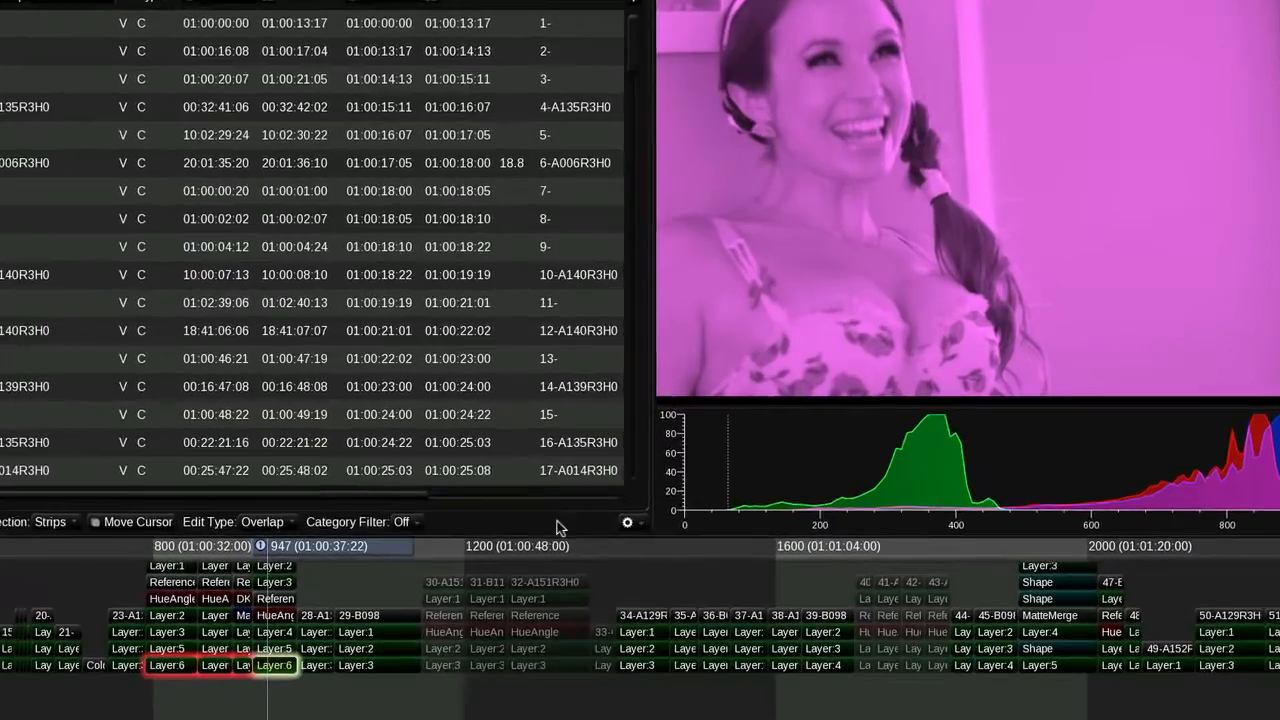
{"action": "left_click", "coordinate": [614, 503]}
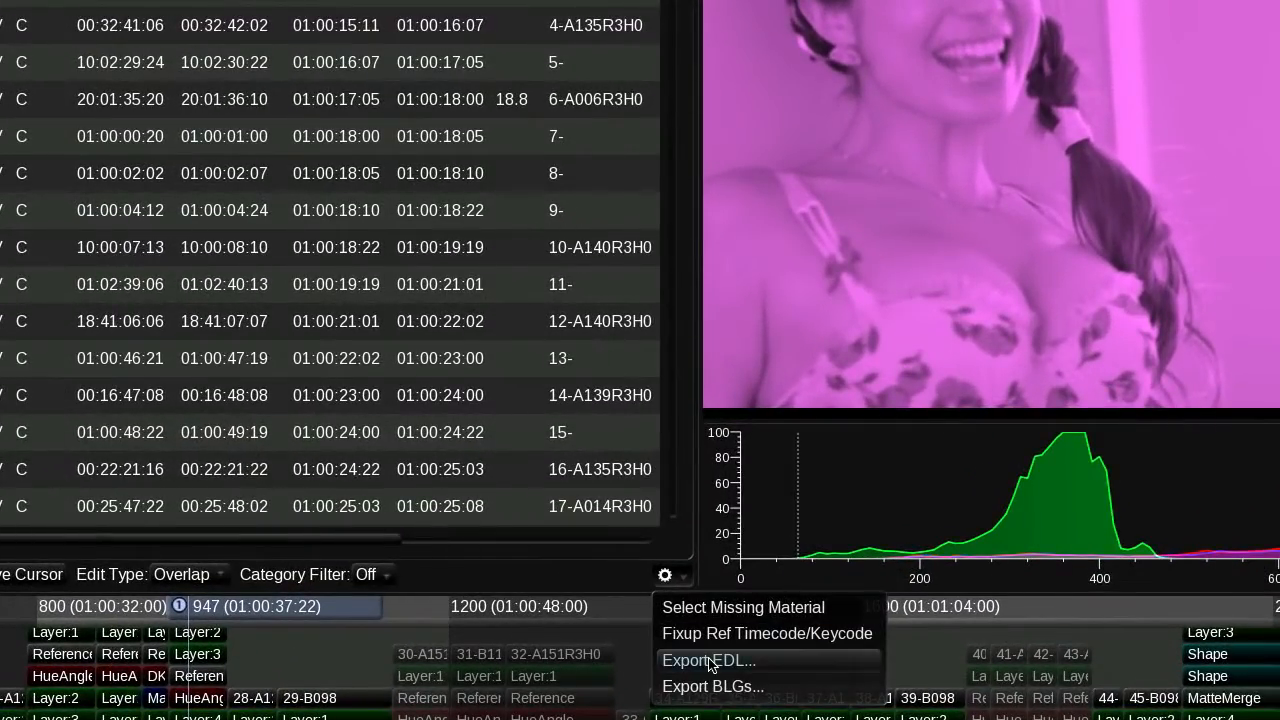
{"action": "left_click", "coordinate": [709, 661]}
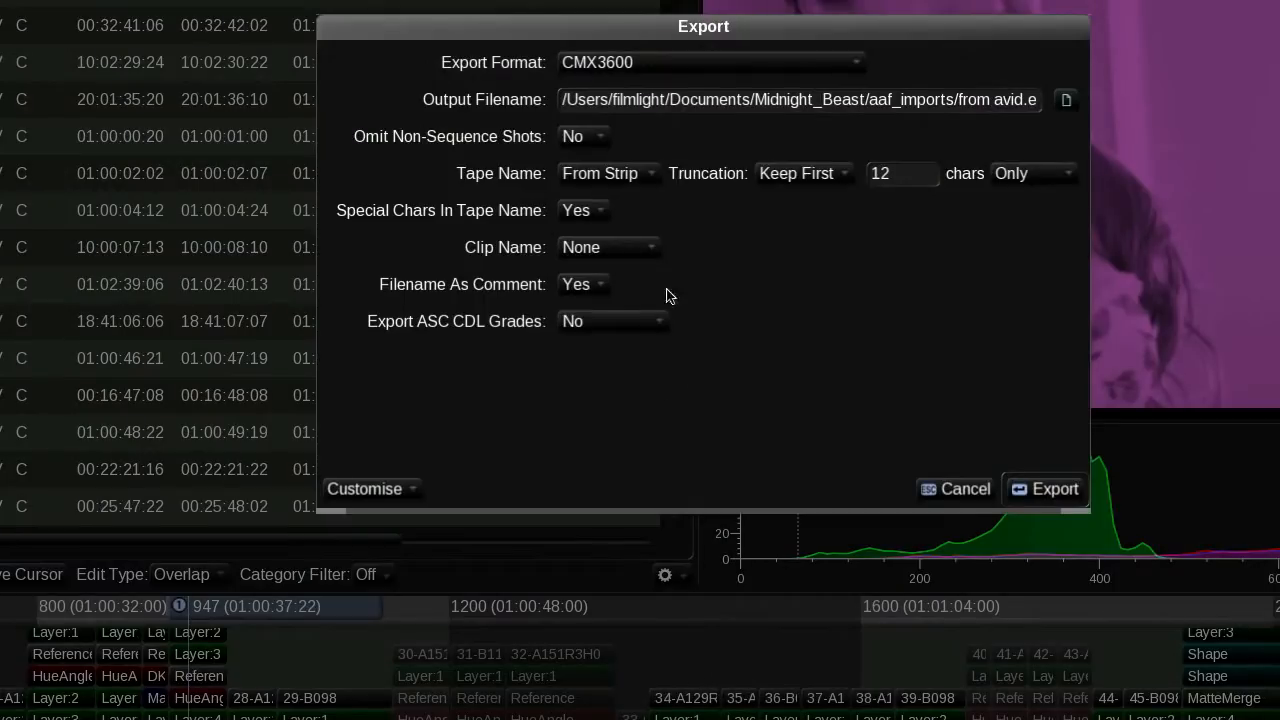
{"action": "left_click", "coordinate": [660, 62]}
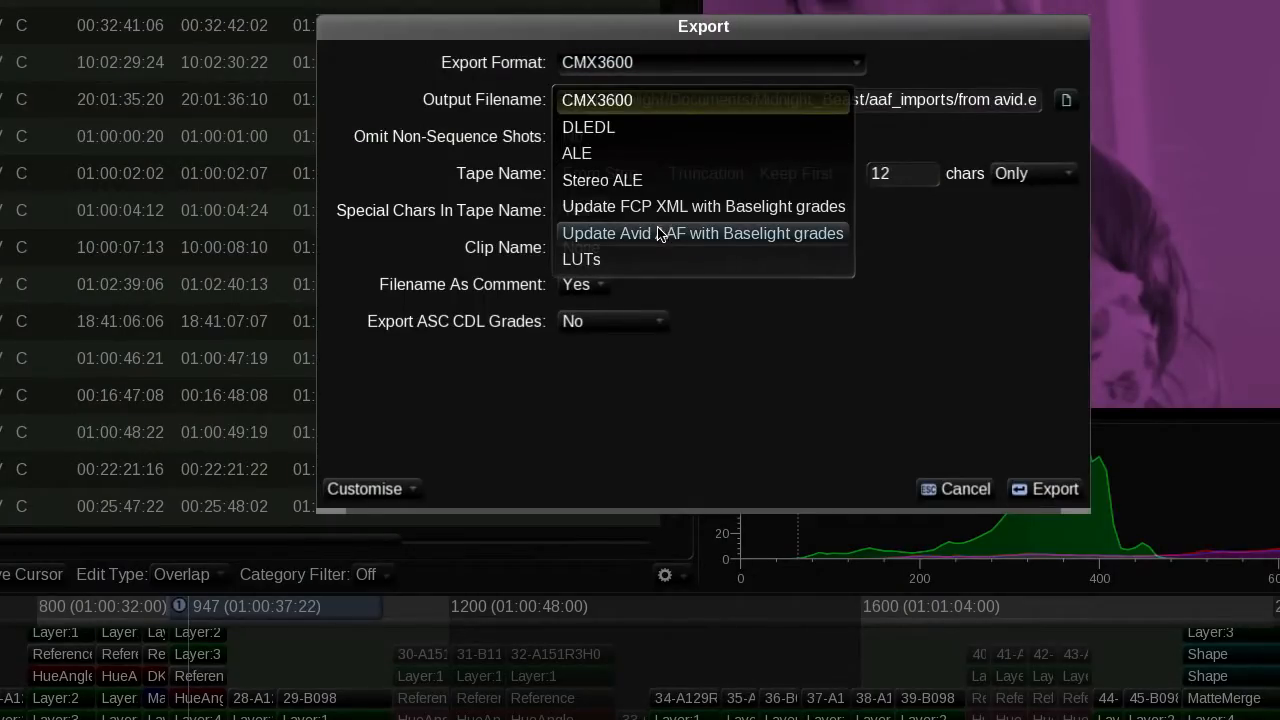
{"action": "left_click", "coordinate": [708, 234]}
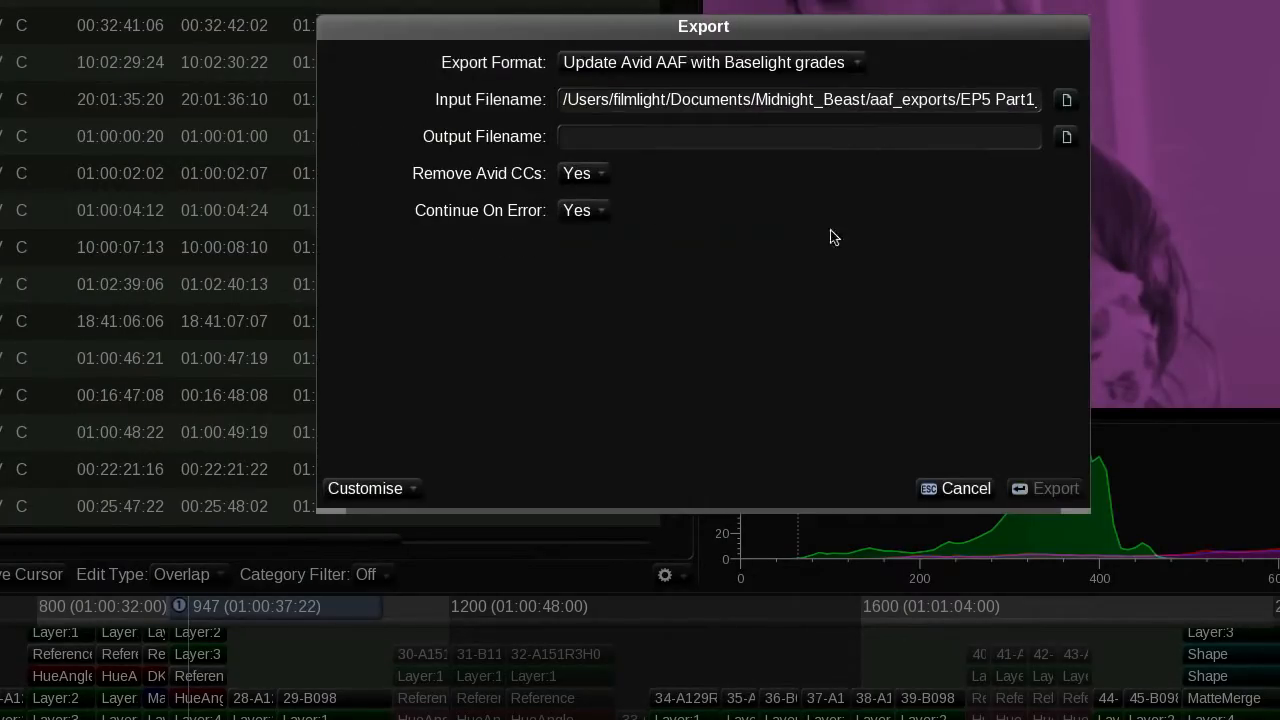
Step: Set the output file to EP5 Part1_G1.aaf in the aaf_imports folder and export the updated AAF
{"action": "left_click", "coordinate": [1068, 140]}
{"action": "left_click", "coordinate": [723, 105]}
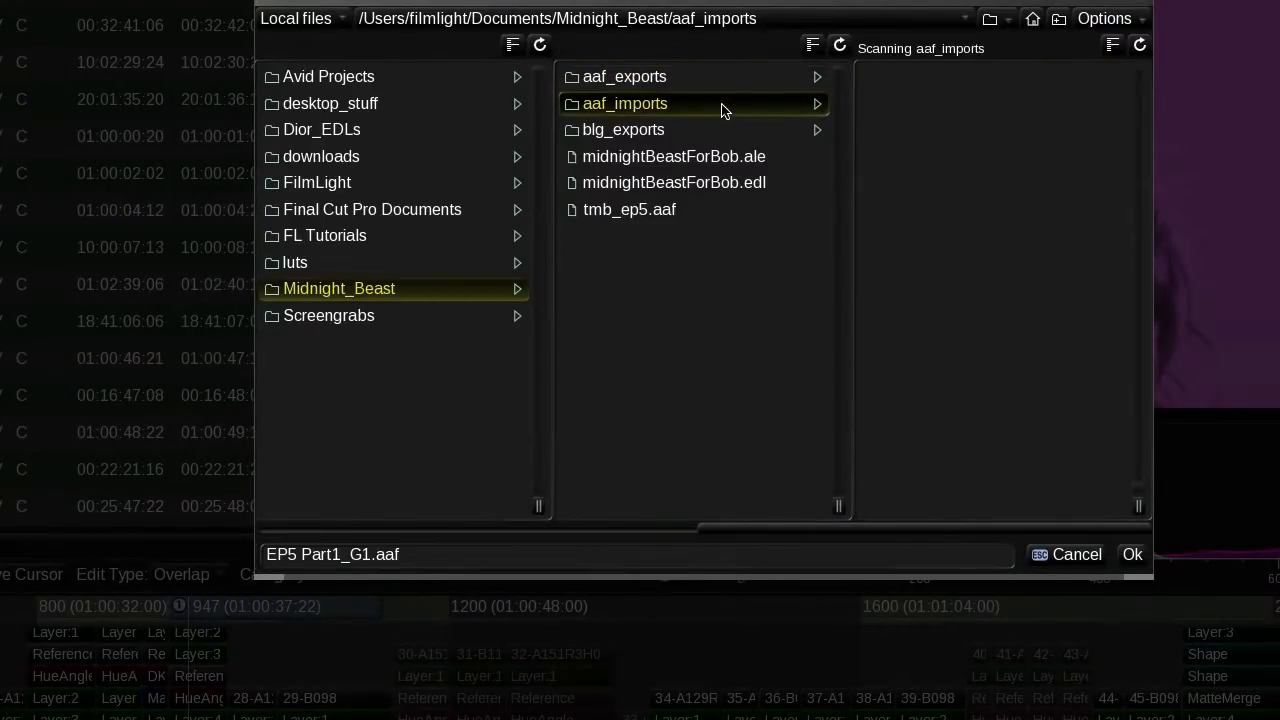
{"action": "left_click", "coordinate": [1124, 554]}
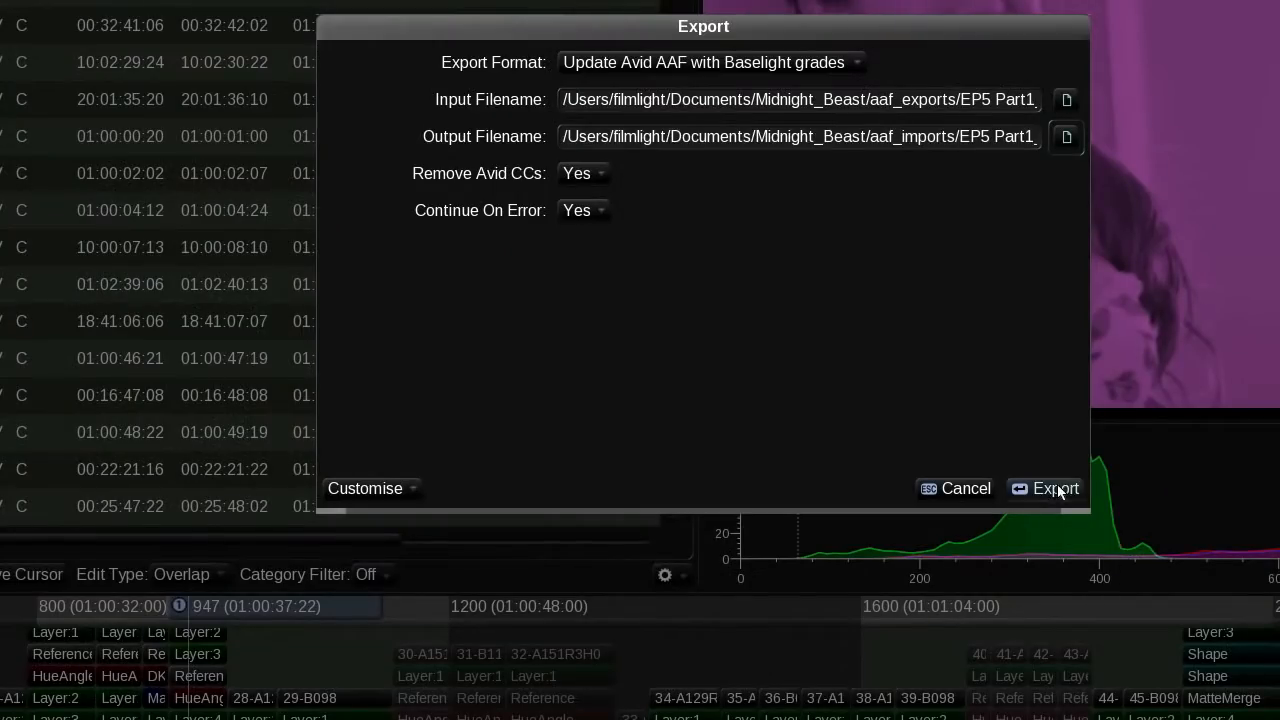
{"action": "left_click", "coordinate": [1056, 488]}
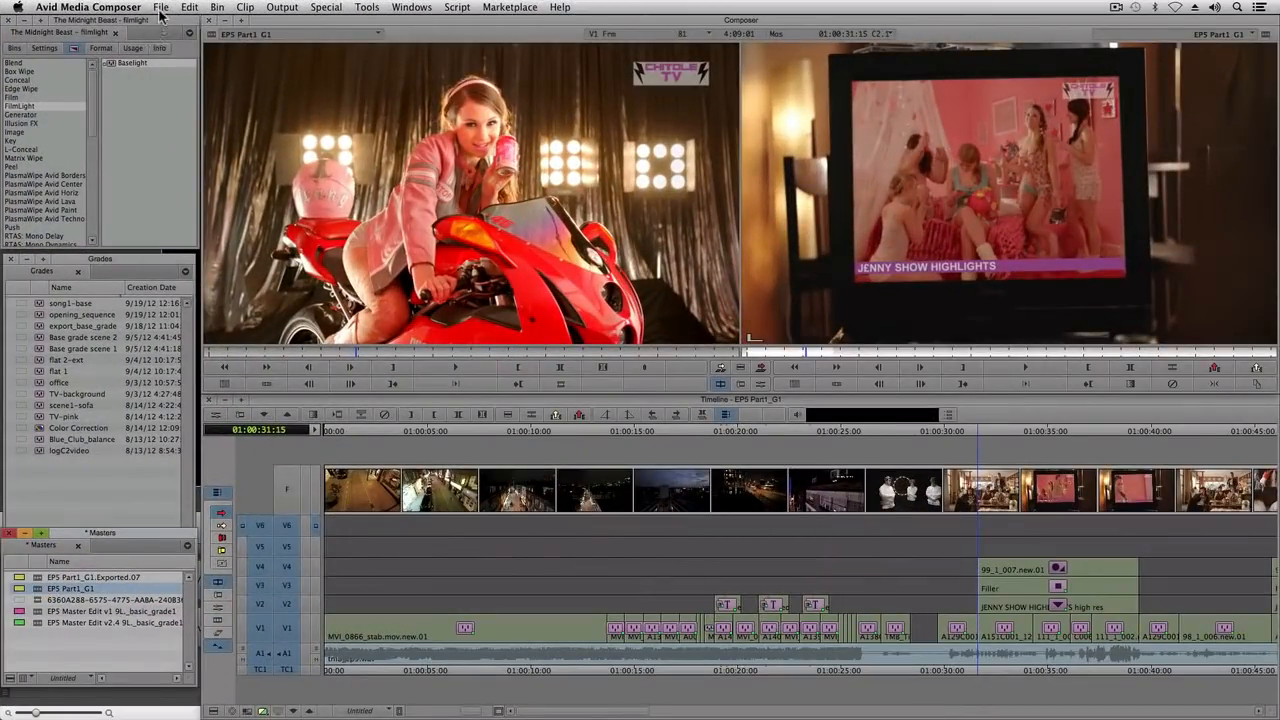
Step: Switch to Avid Media Composer and import EP5 Part1_G1.aaf from the aaf_imports folder into the Masters bin
{"action": "left_click", "coordinate": [160, 8]}
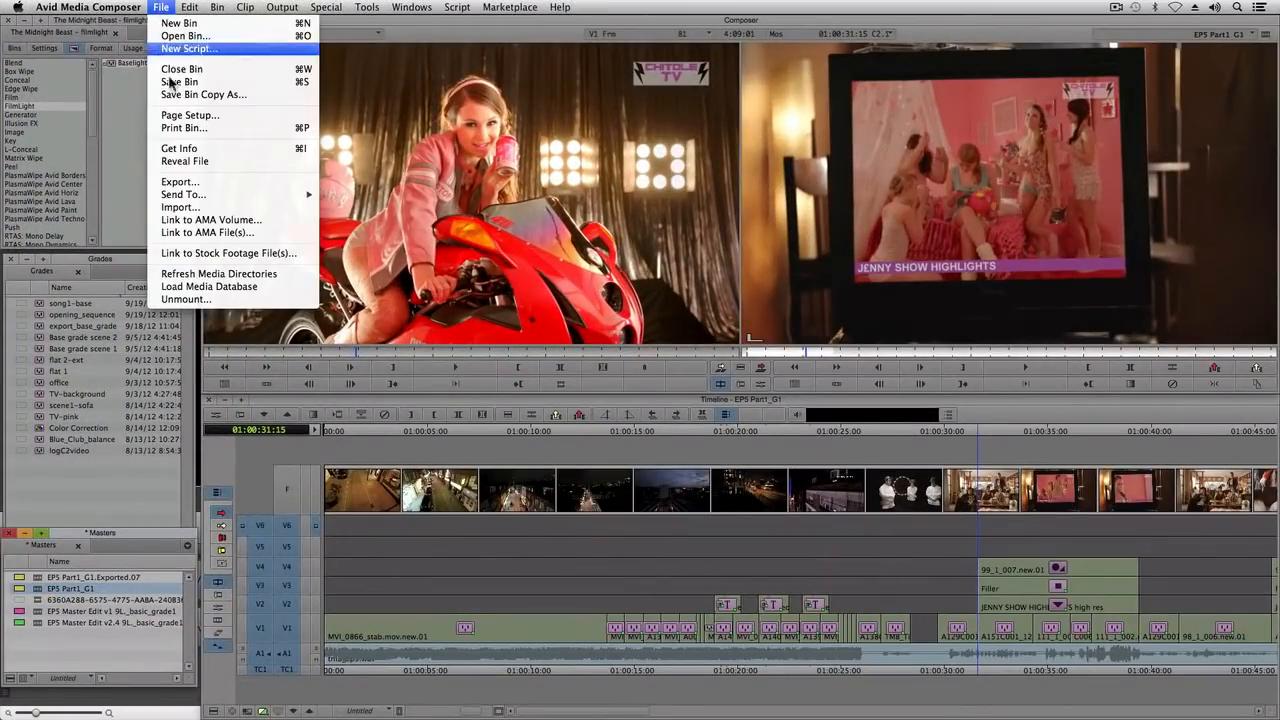
{"action": "left_click", "coordinate": [187, 208]}
{"action": "double_click", "coordinate": [549, 158]}
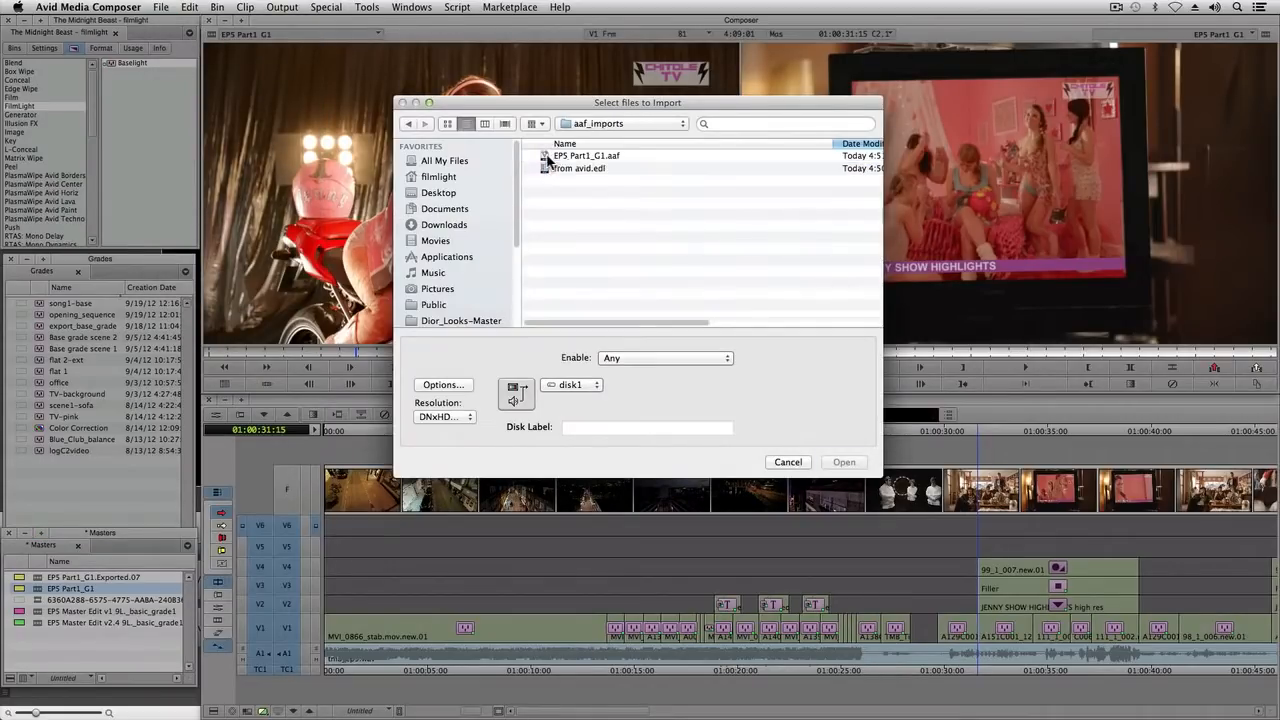
{"action": "left_click", "coordinate": [548, 156]}
{"action": "left_click", "coordinate": [843, 462]}
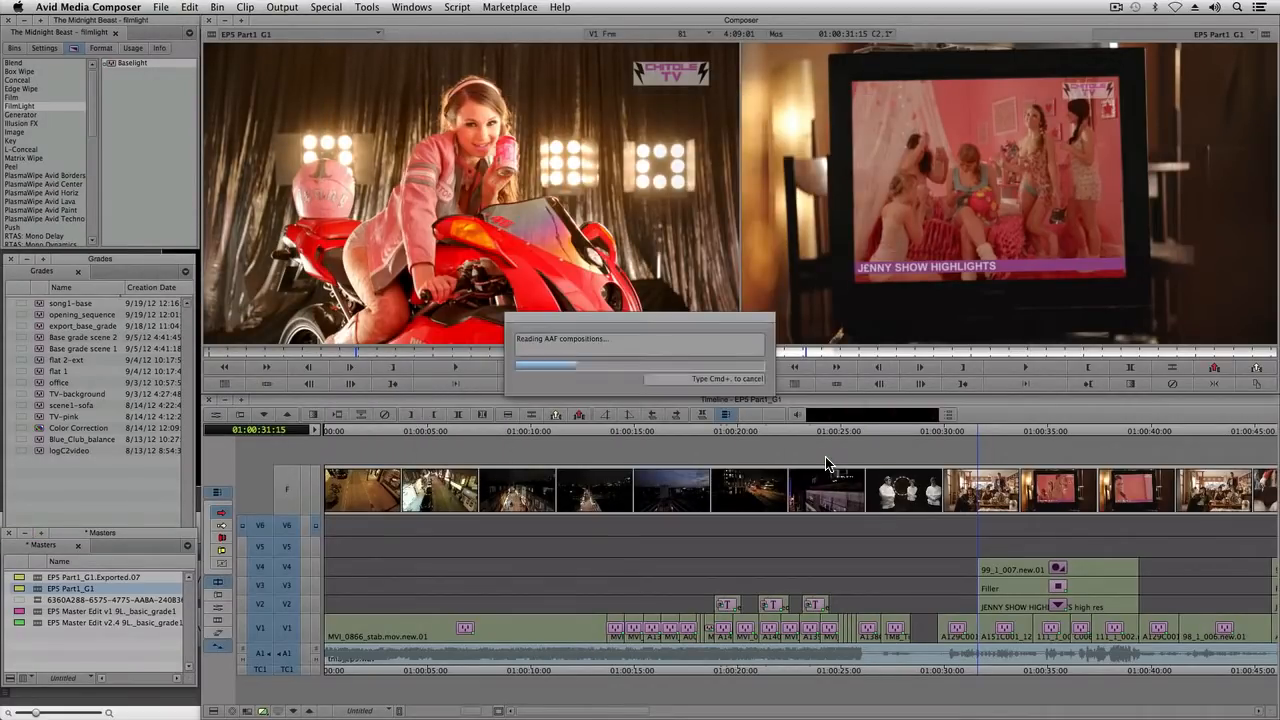
Step: Load the newly imported EP5 Part1_G1.Exported.07 sequence and view the regraded TV shot at 01:00:37:22
{"action": "double_click", "coordinate": [39, 579]}
{"action": "left_click_drag", "start_coordinate": [428, 711], "coordinate": [469, 712]}
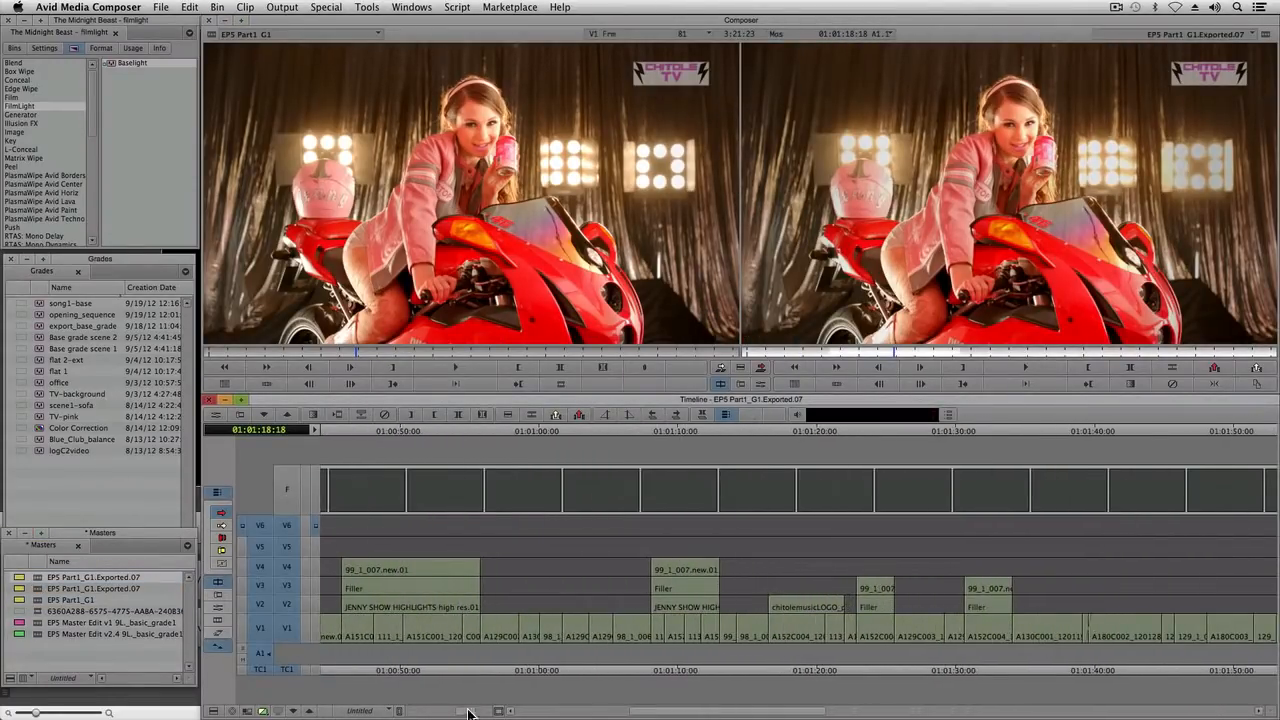
{"action": "left_click_drag", "start_coordinate": [742, 712], "coordinate": [631, 712]}
{"action": "left_click_drag", "start_coordinate": [746, 432], "coordinate": [849, 429]}
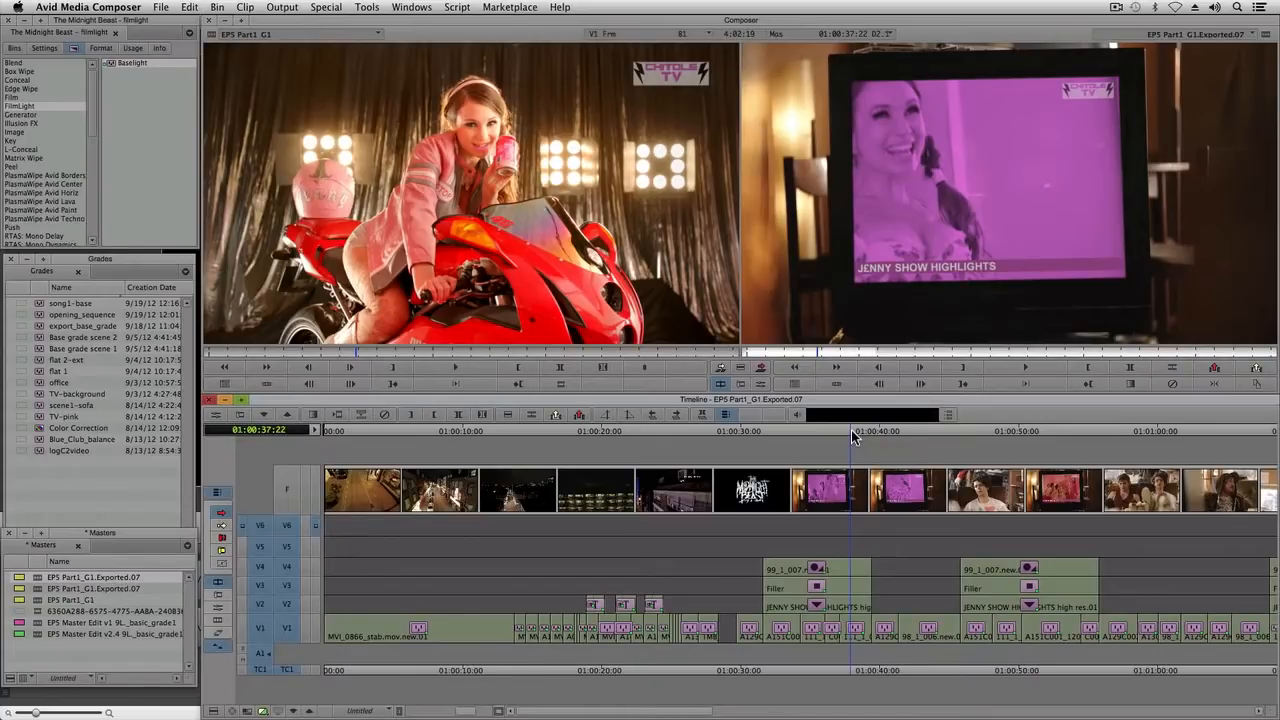
Step: Bring back the original EP5 Part1_G1 sequence and view the matching shot at 01:00:38:05 for comparison
{"action": "left_click", "coordinate": [1174, 37]}
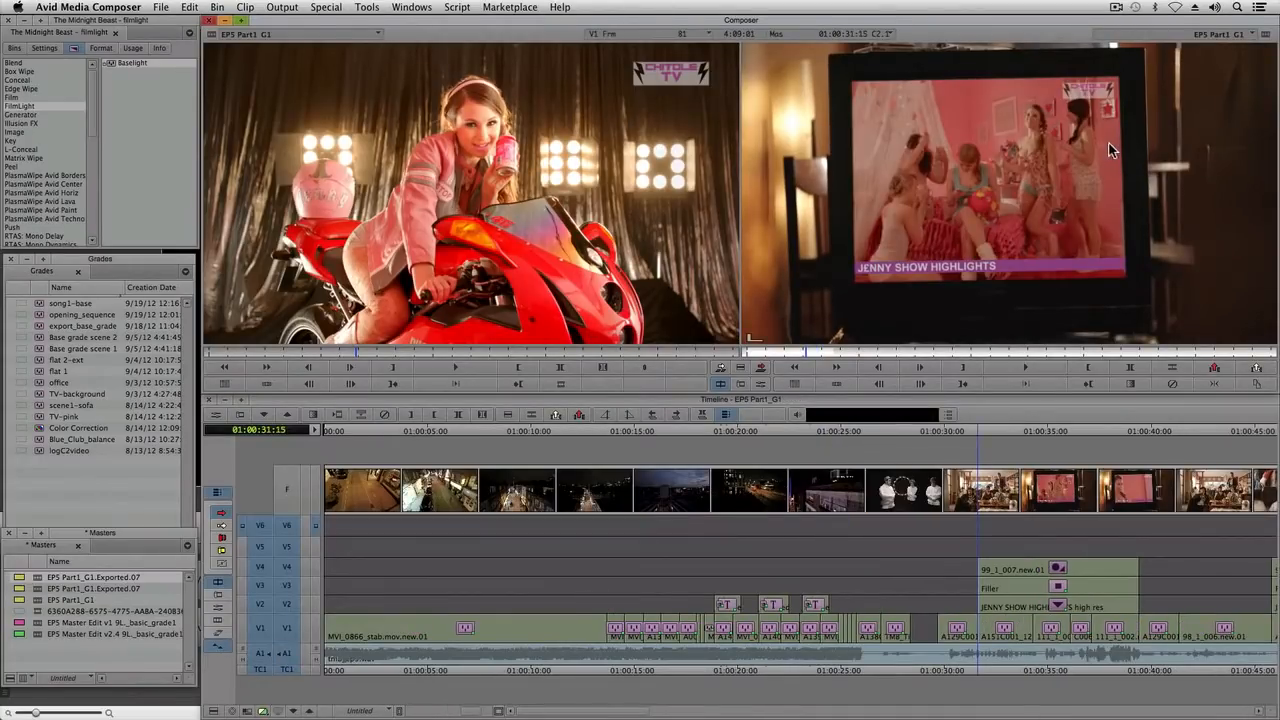
{"action": "left_click", "coordinate": [1113, 431]}
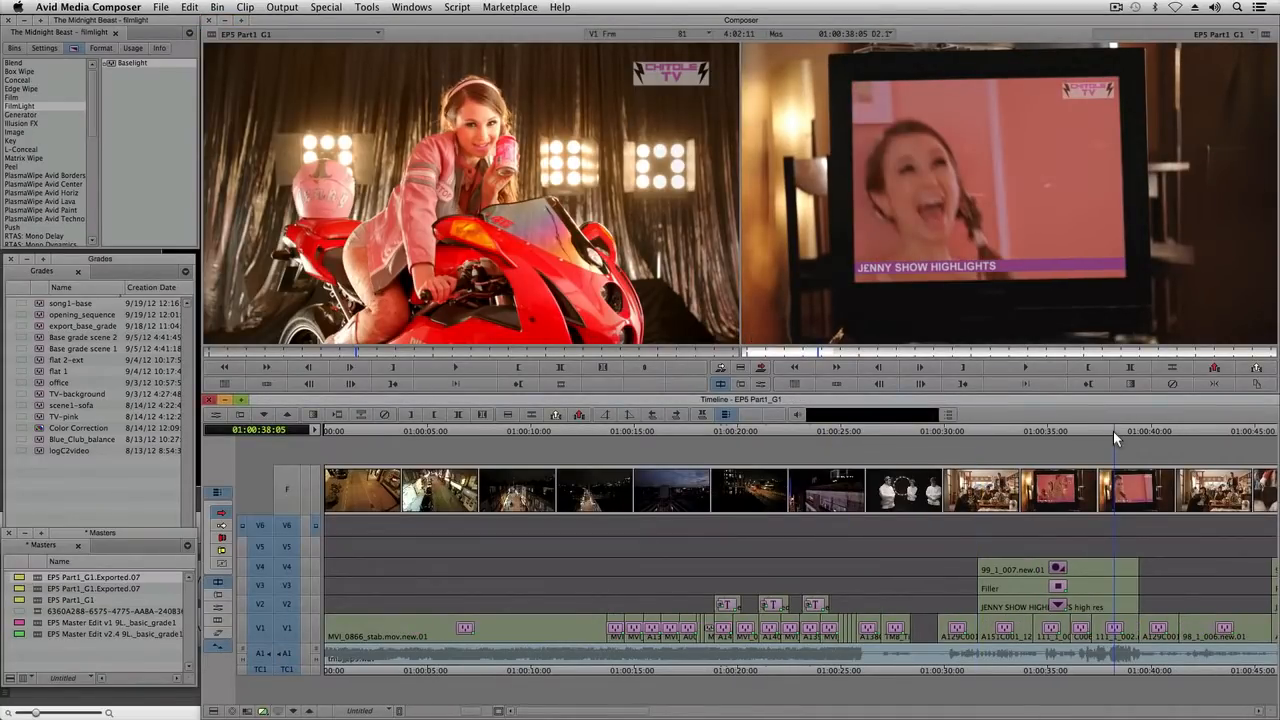